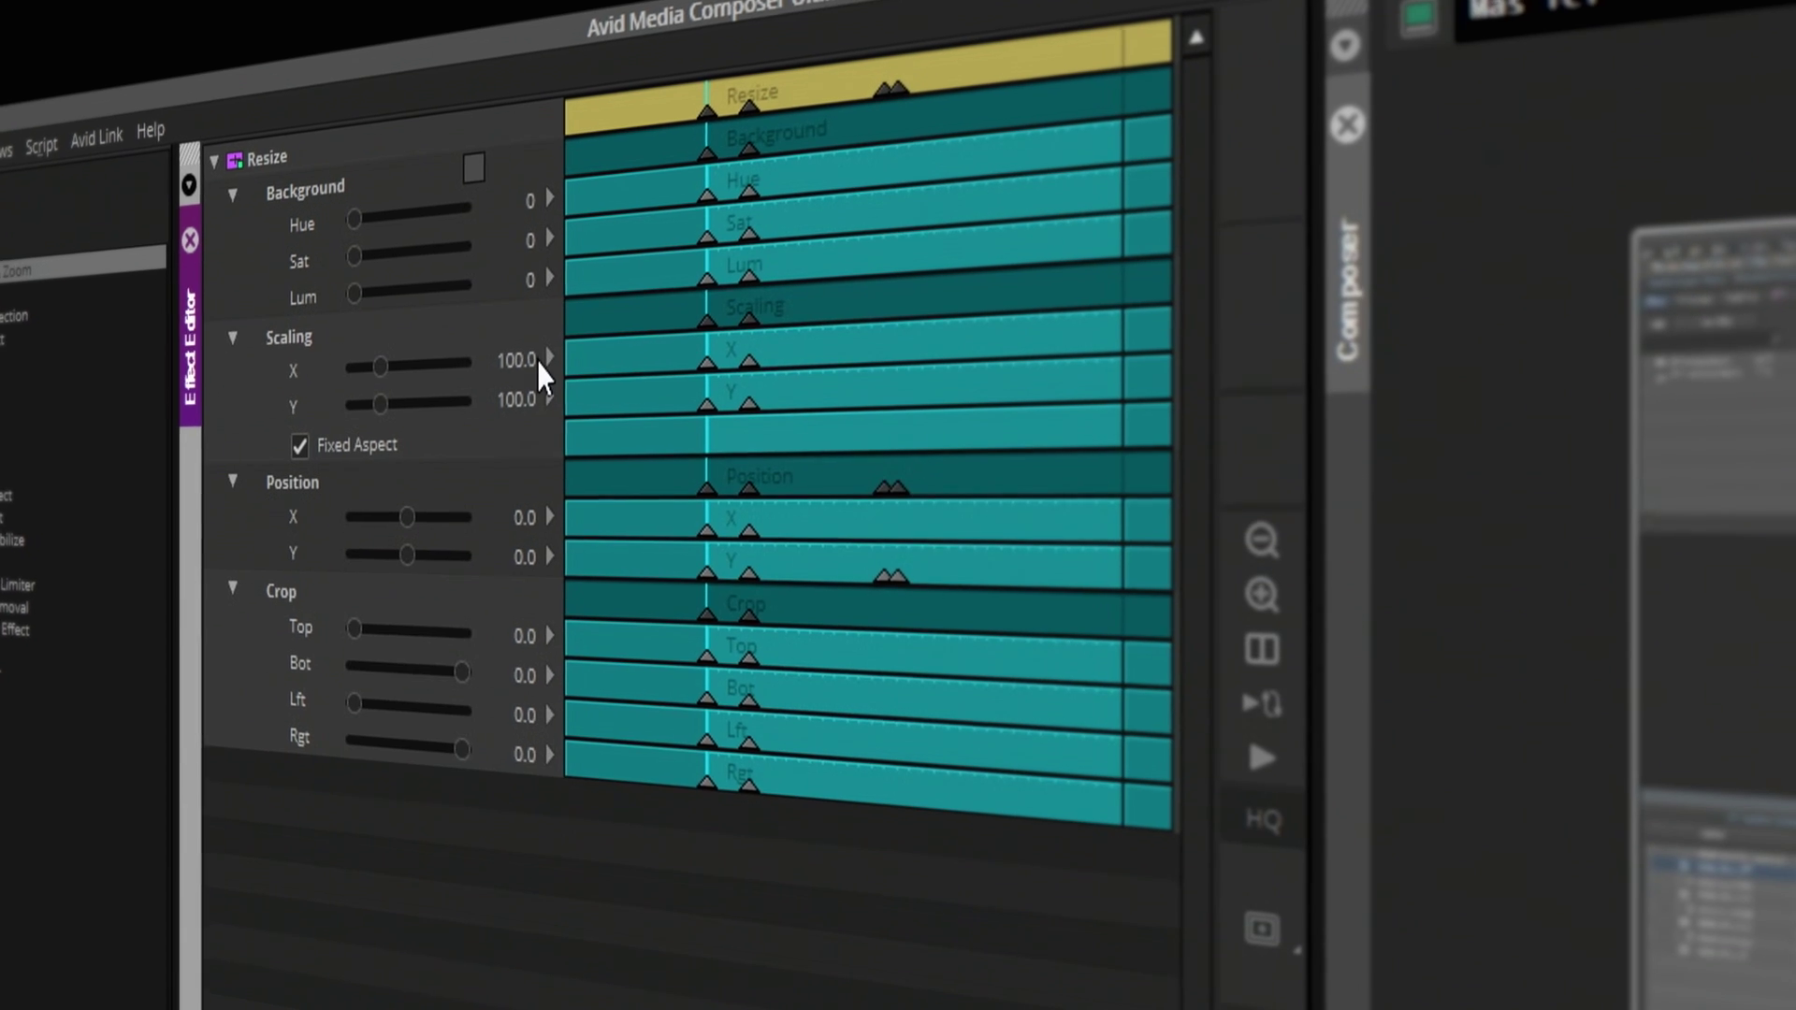
Expand the Scaling X keyframe graph, then play the sequence and nudge the monitor divider to restore video
left_click(543, 360)
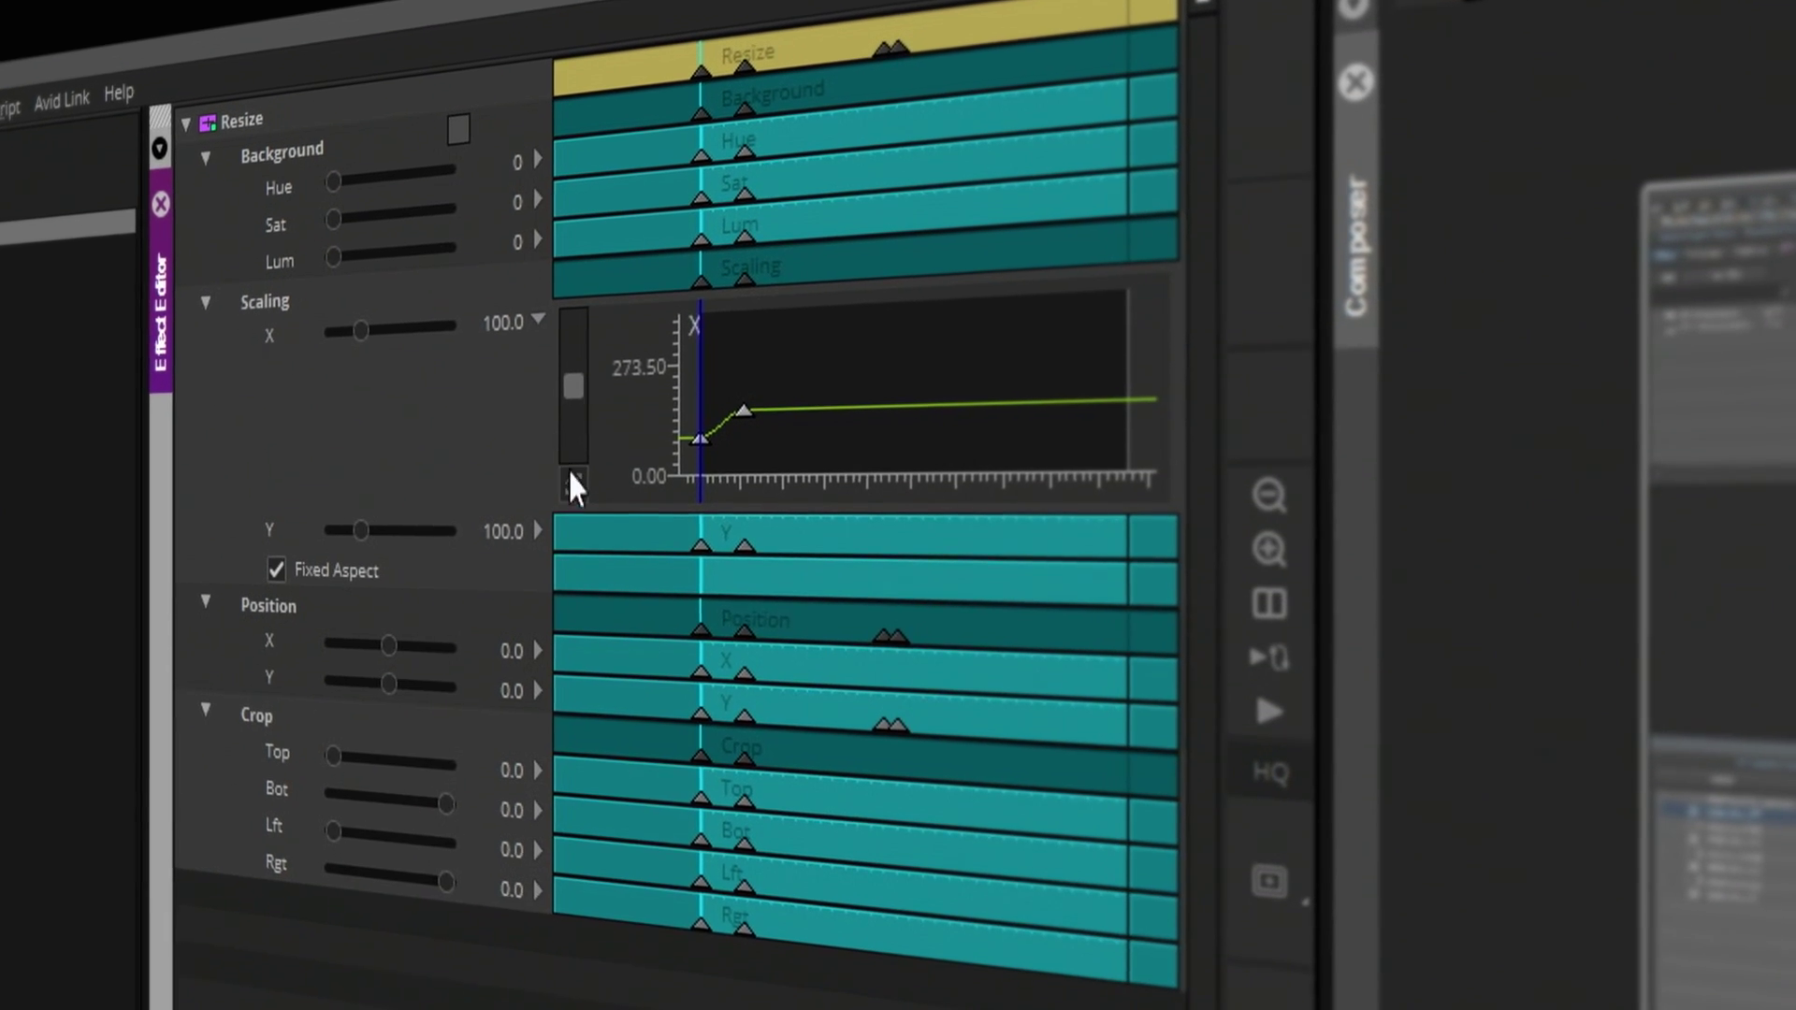
left_click(572, 482)
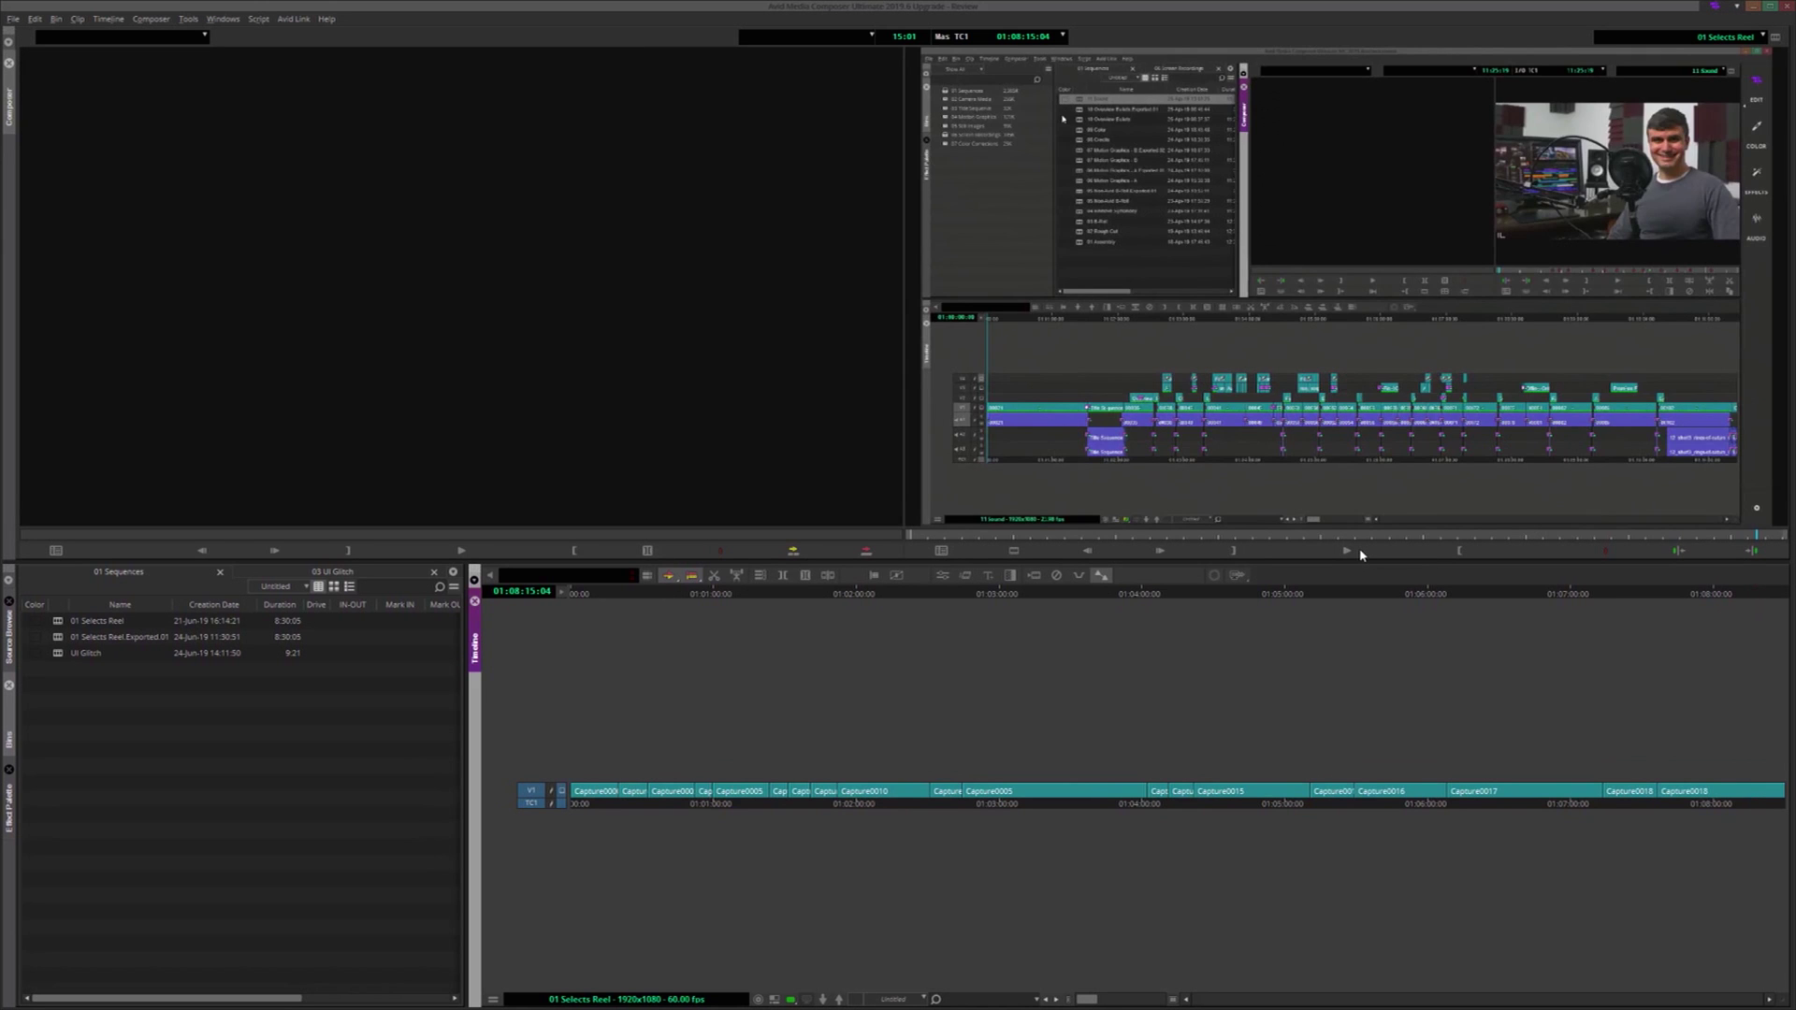
left_click(1359, 552)
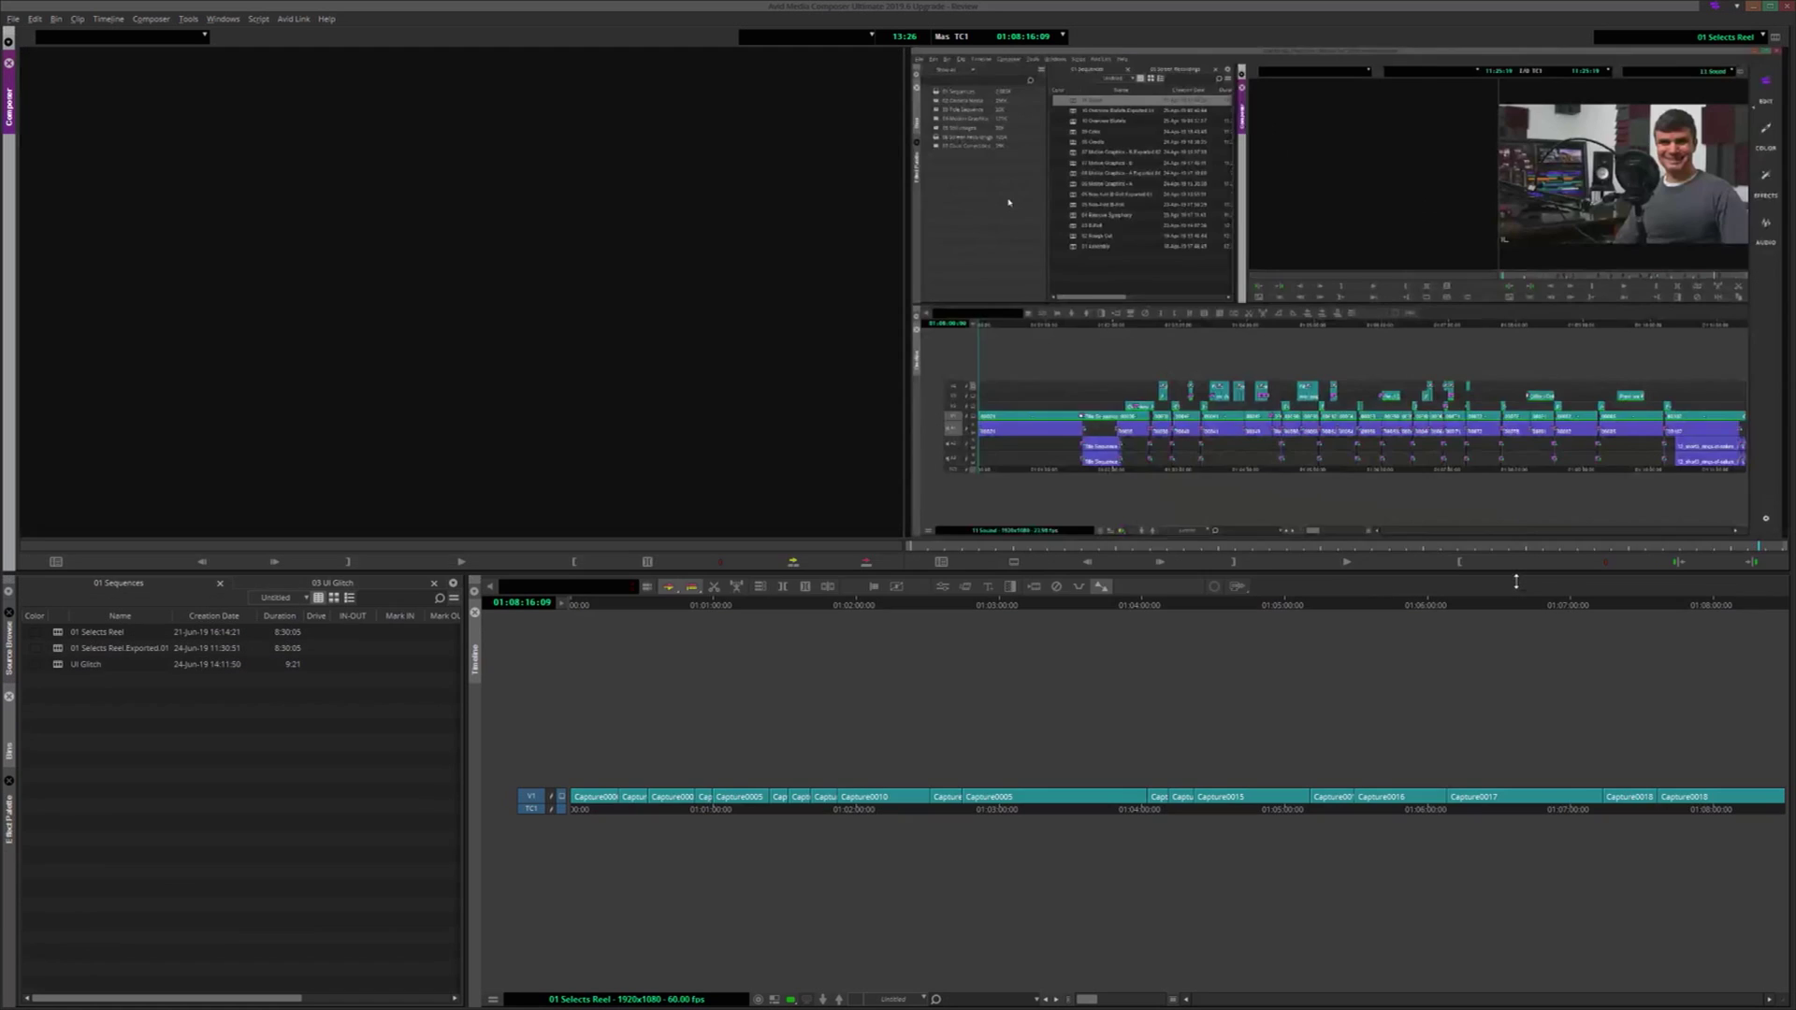
left_click_drag(1516, 561, 1516, 533)
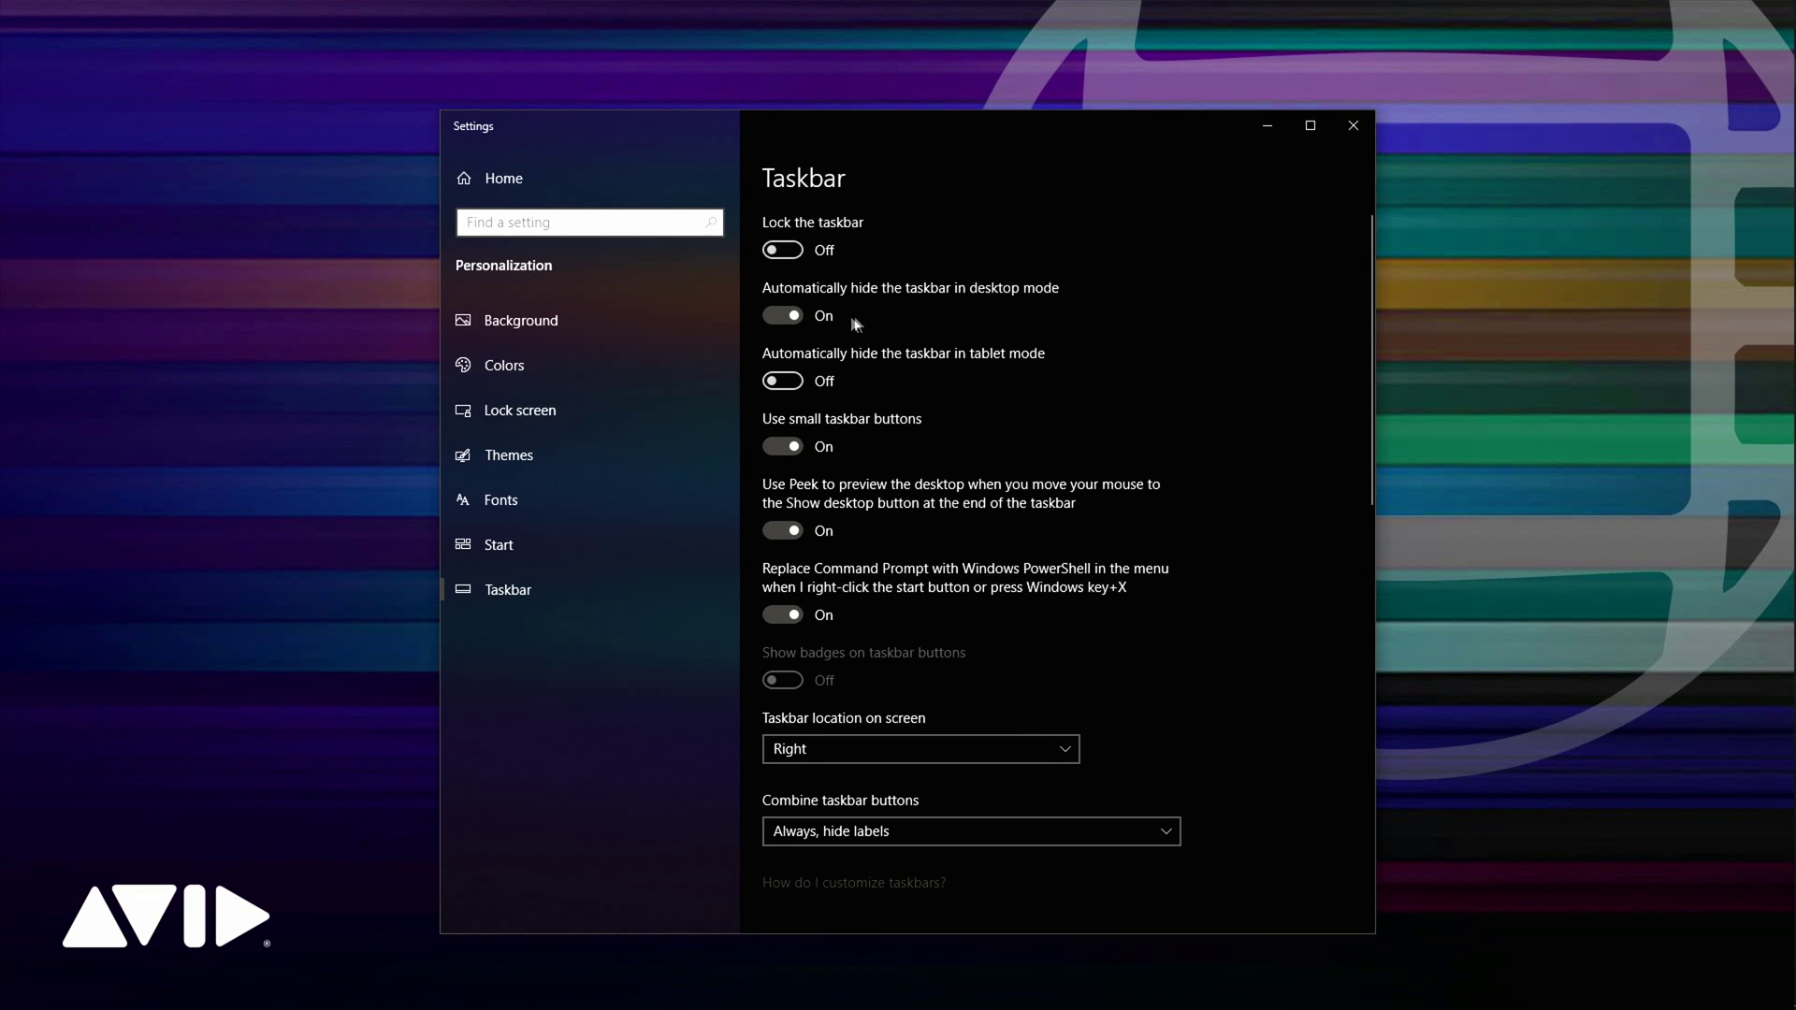
Turn off 'Automatically hide the taskbar in desktop mode'
left_click(792, 320)
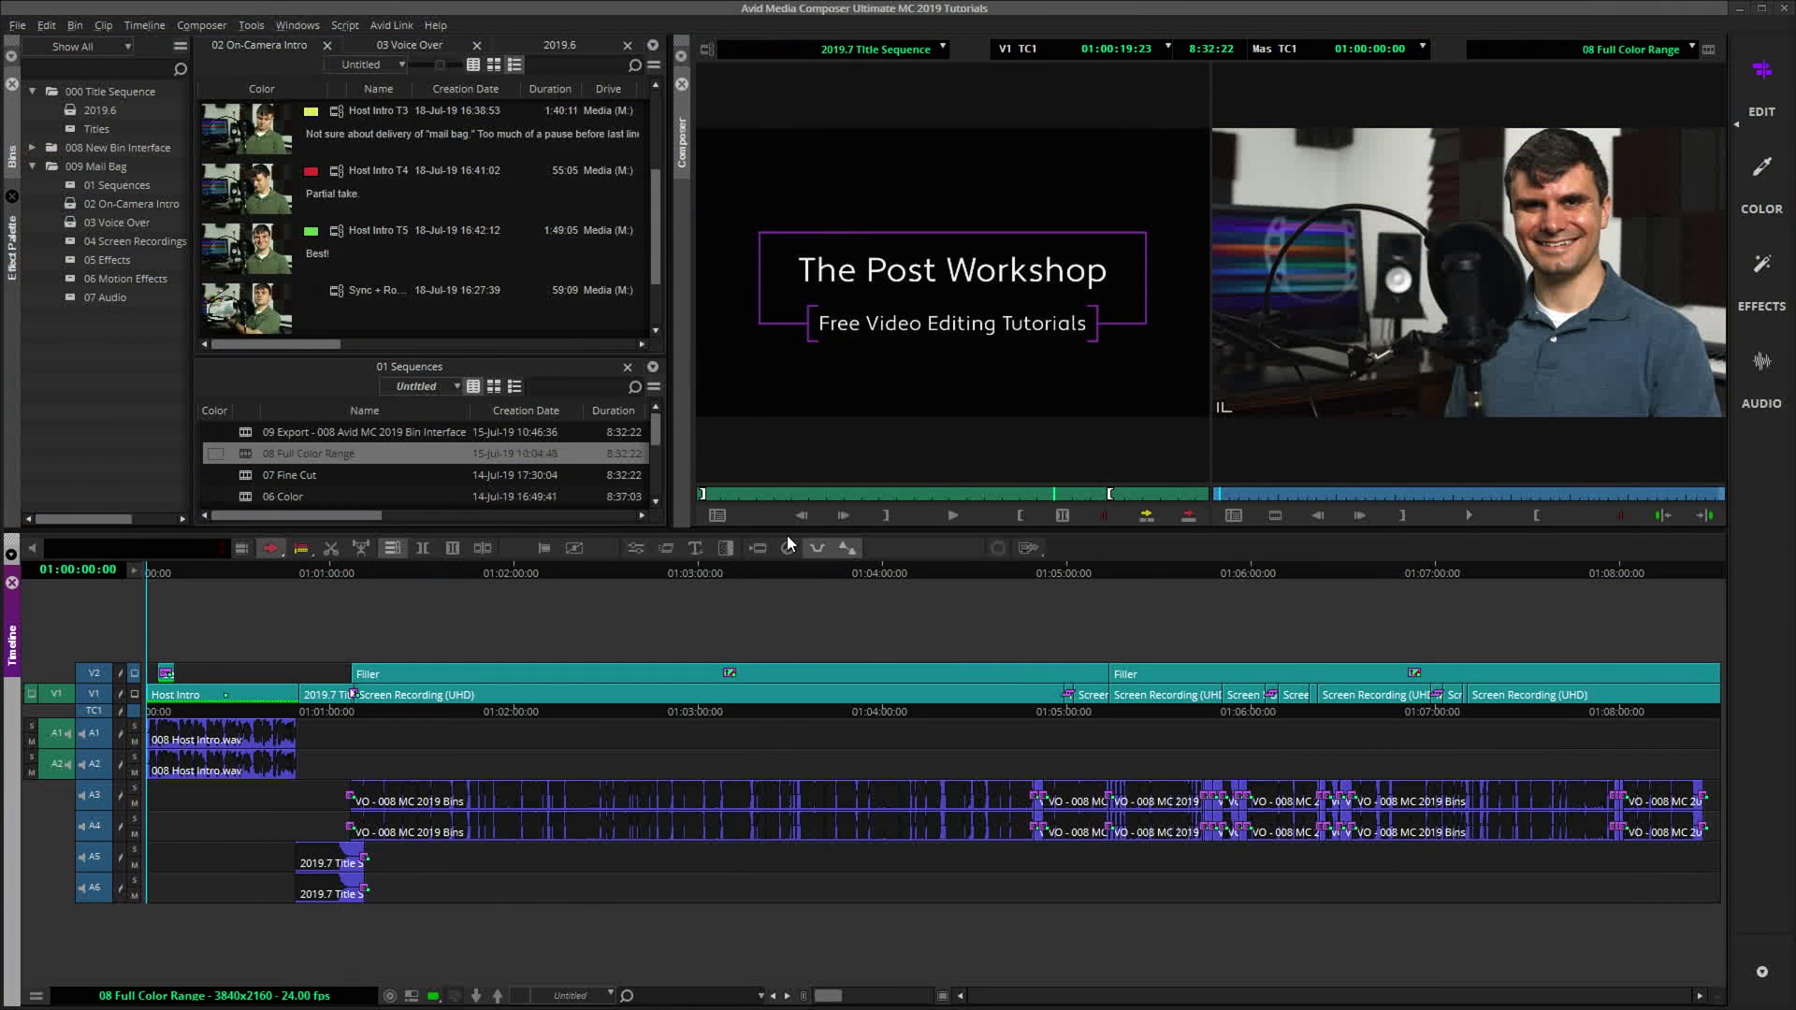
left_click(252, 28)
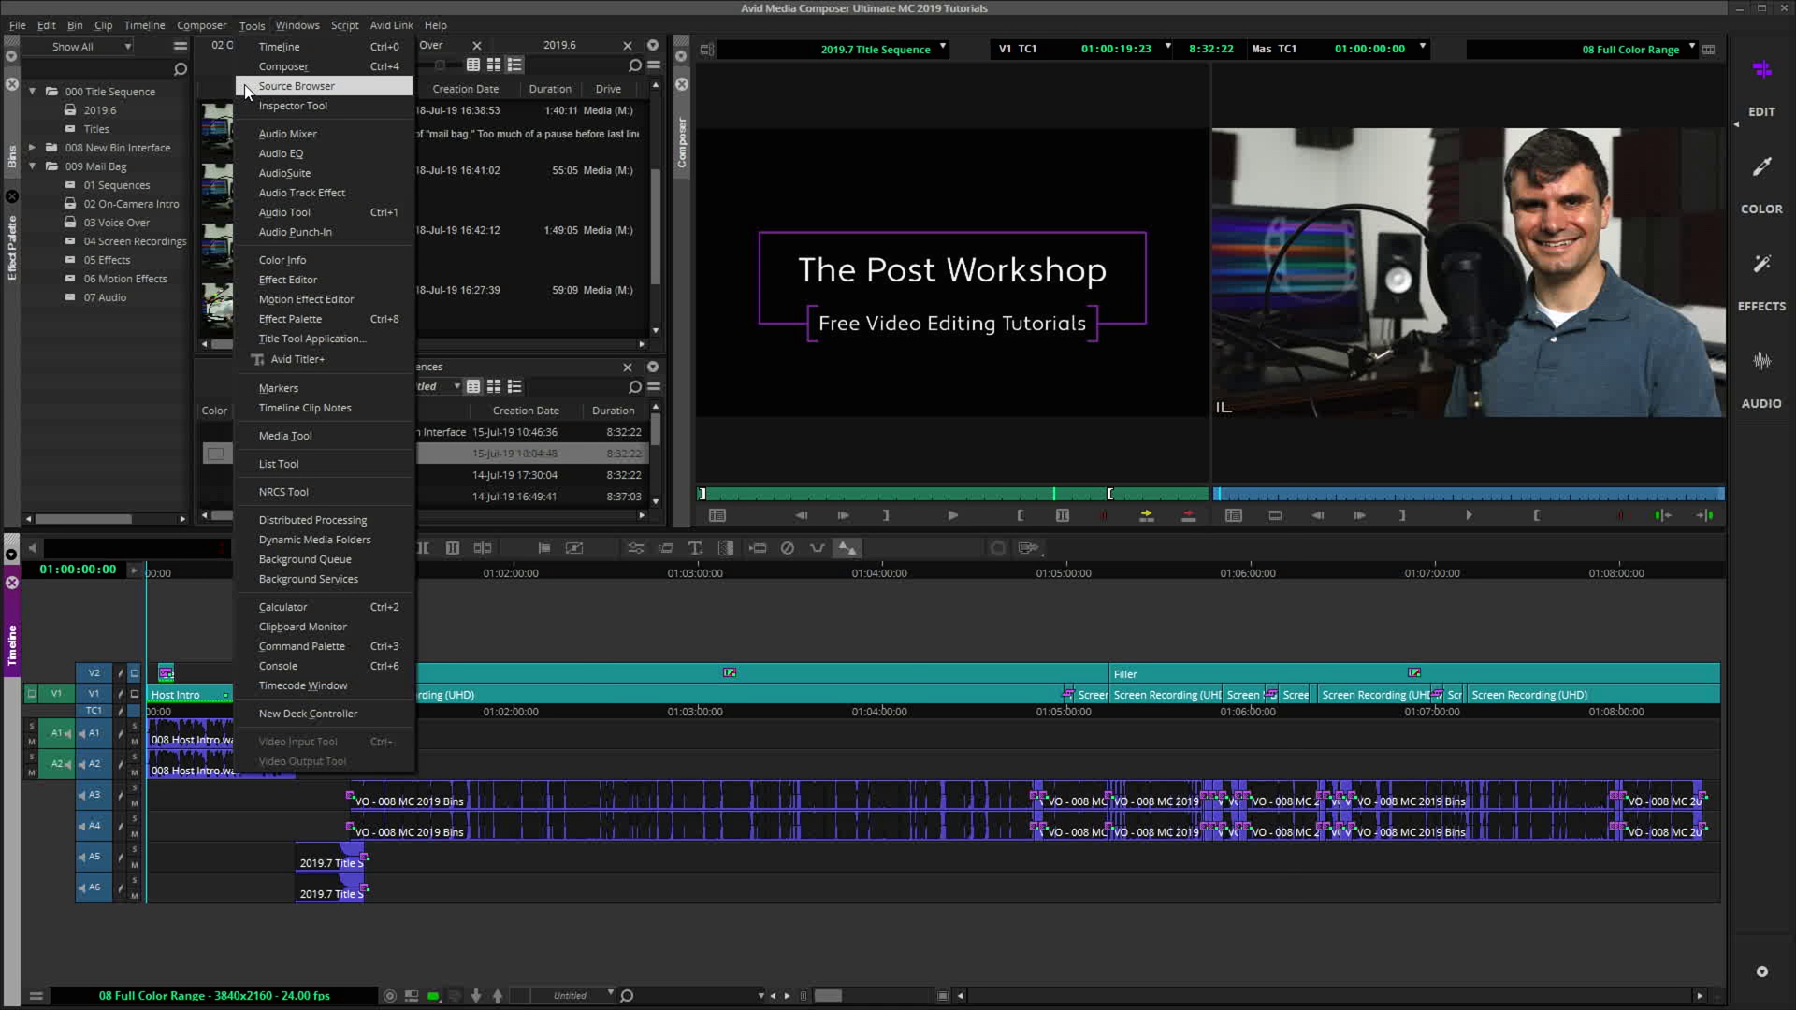
left_click(248, 87)
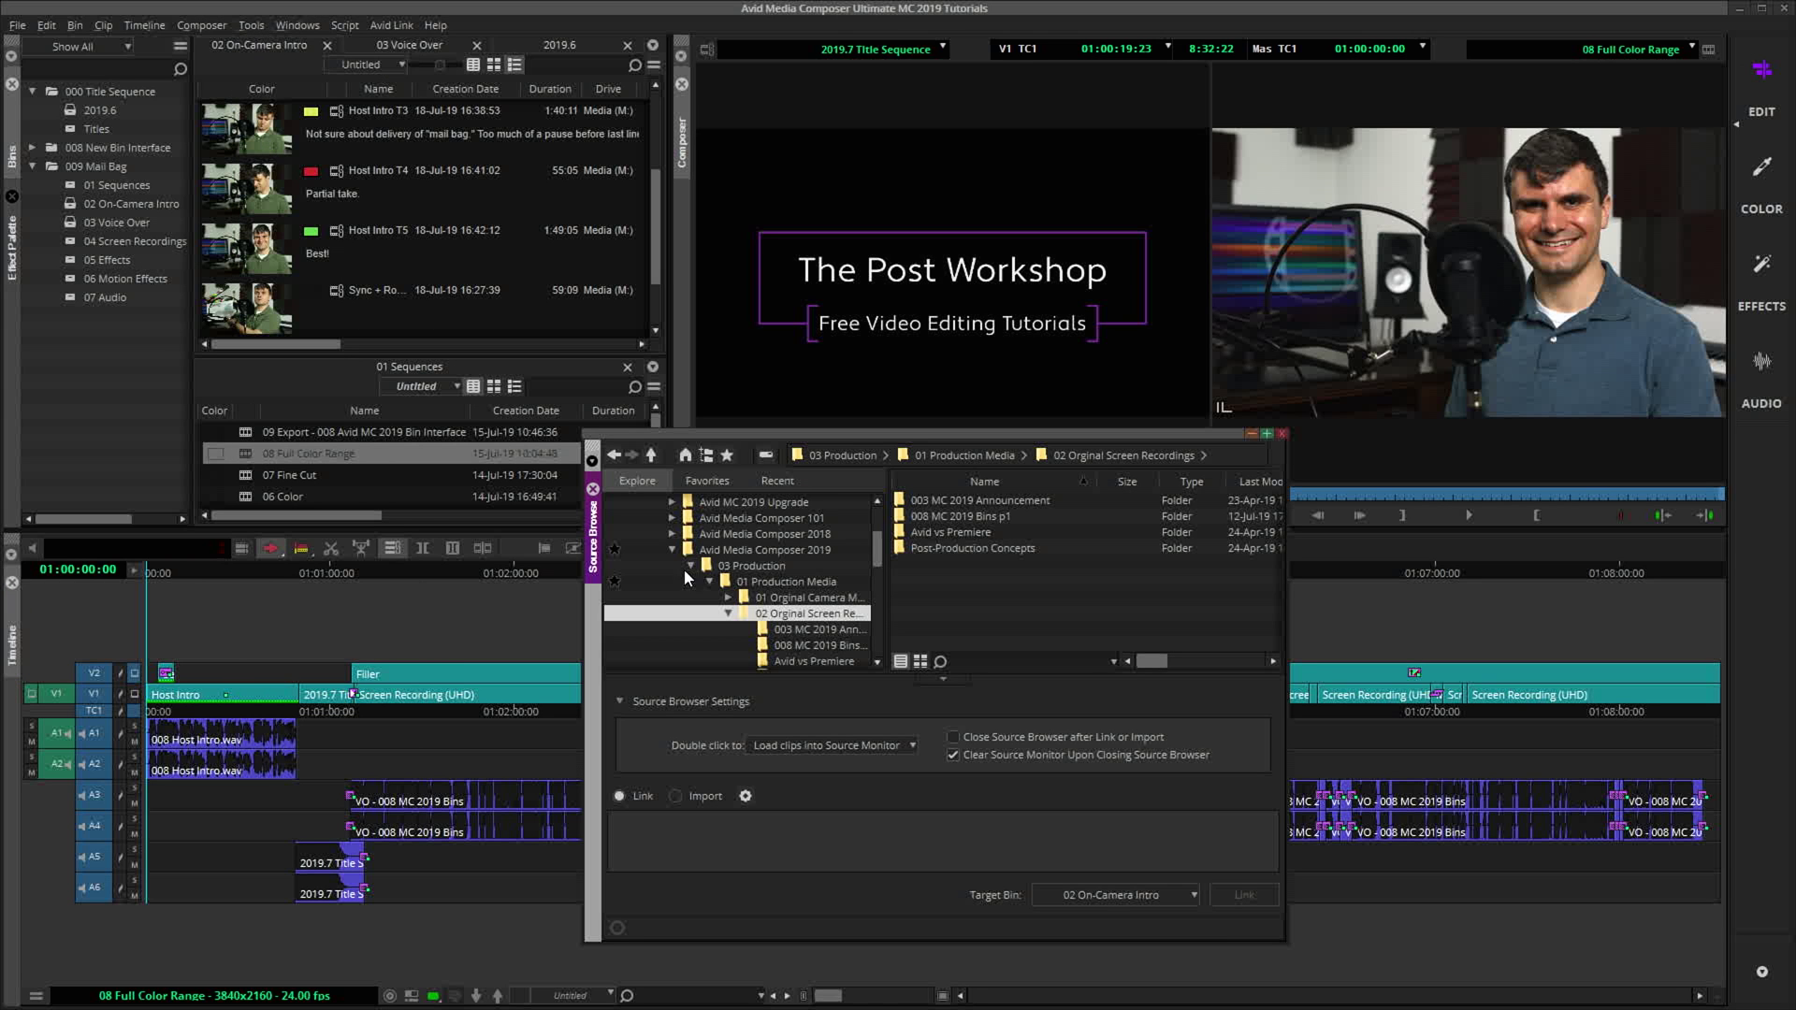
double_click(899, 503)
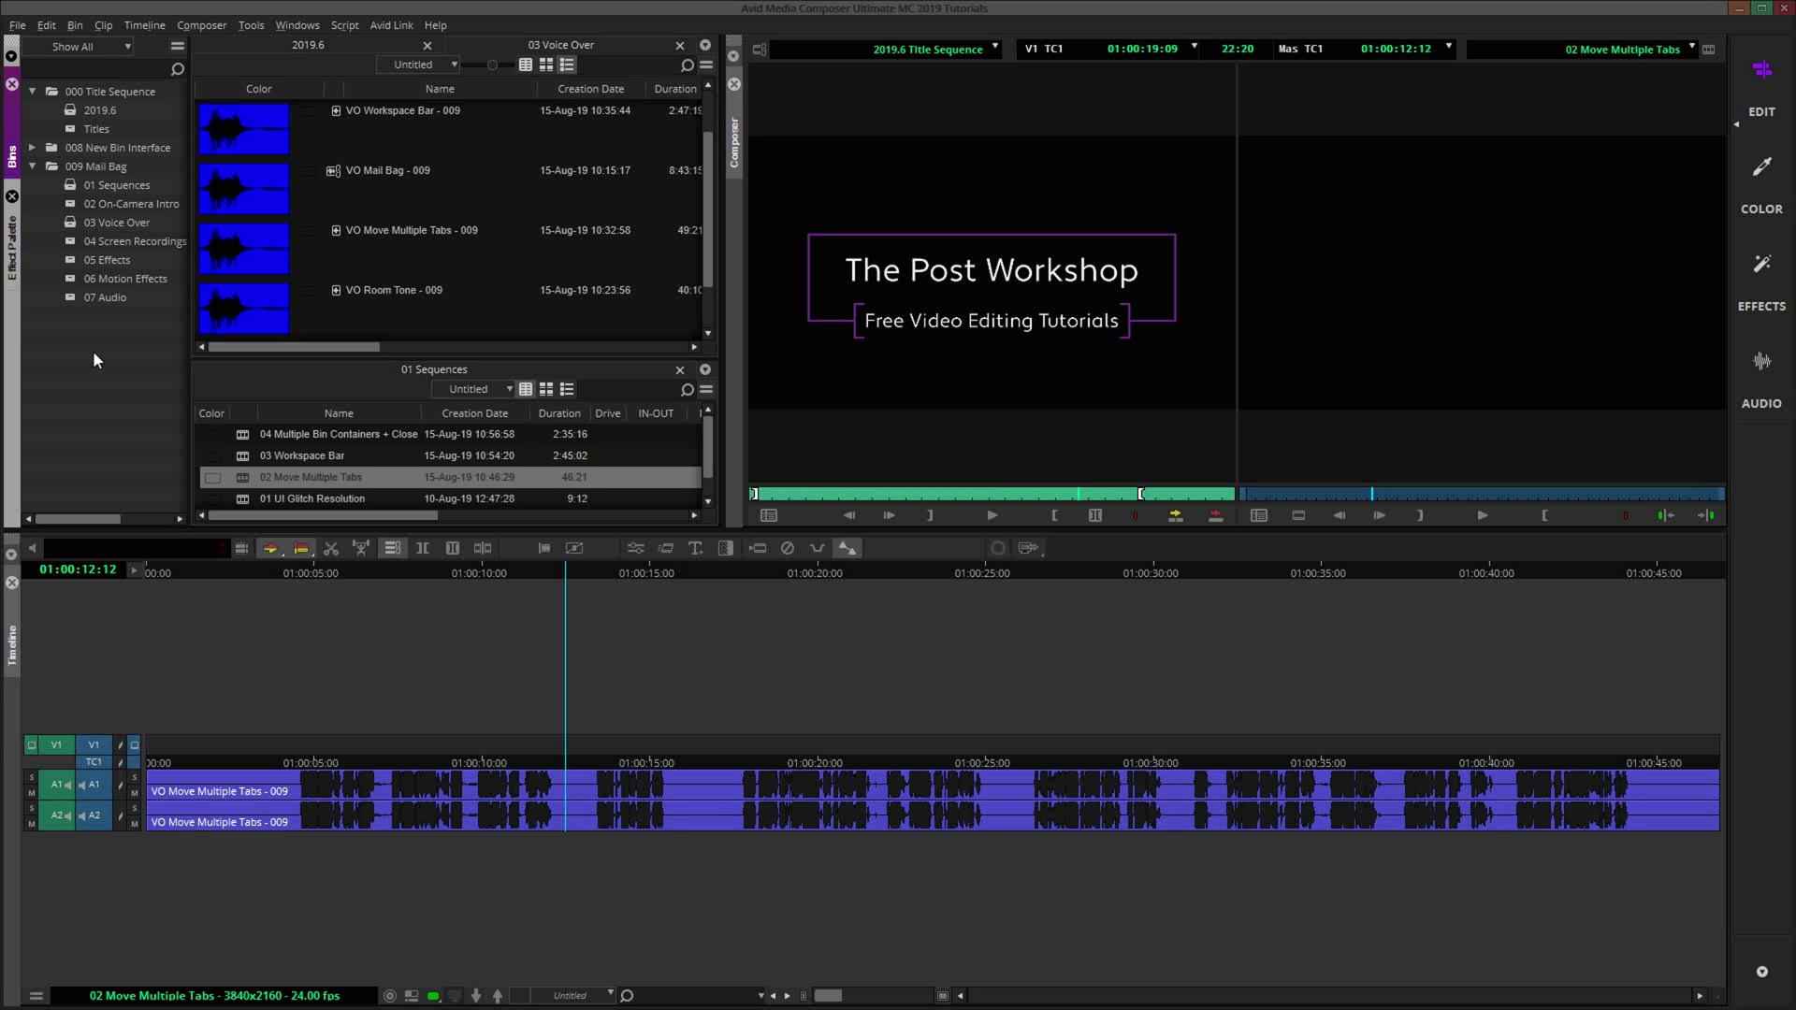
Float the Bins panel, then dock the Bins/Effect Palette group lower left, under the monitors
left_click_drag(14, 135, 313, 408)
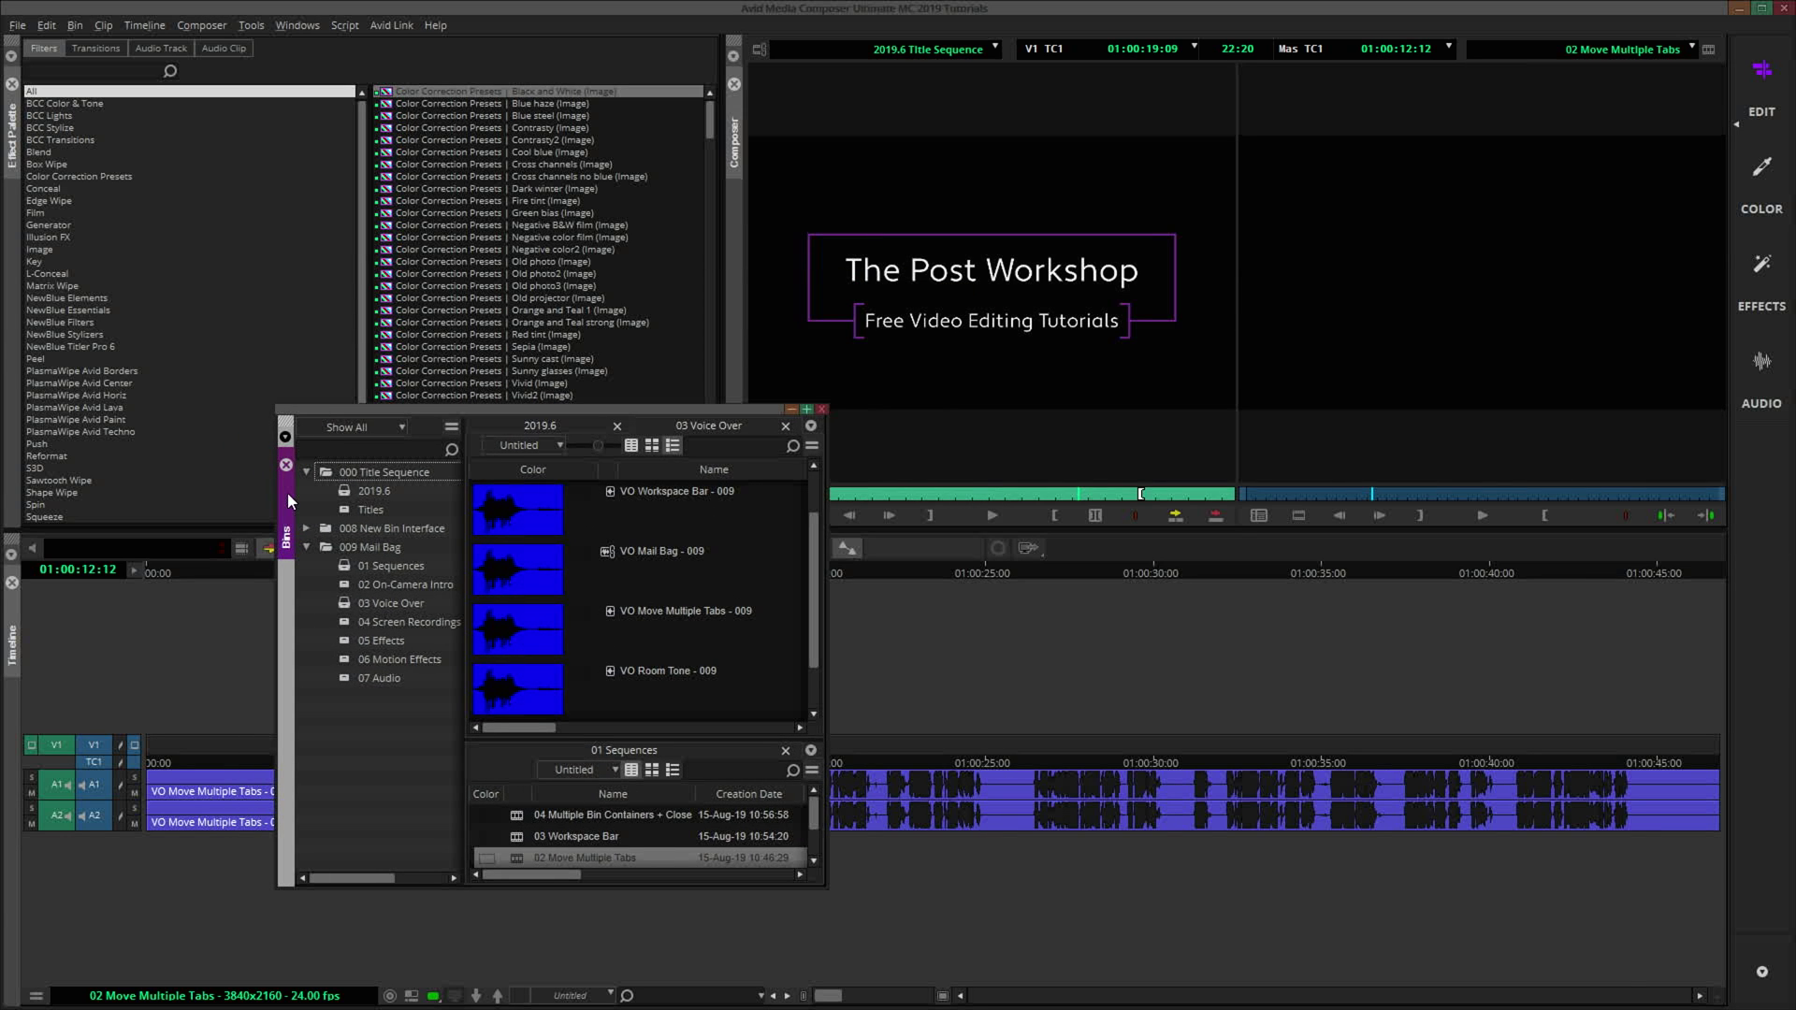
left_click_drag(280, 547, 15, 672)
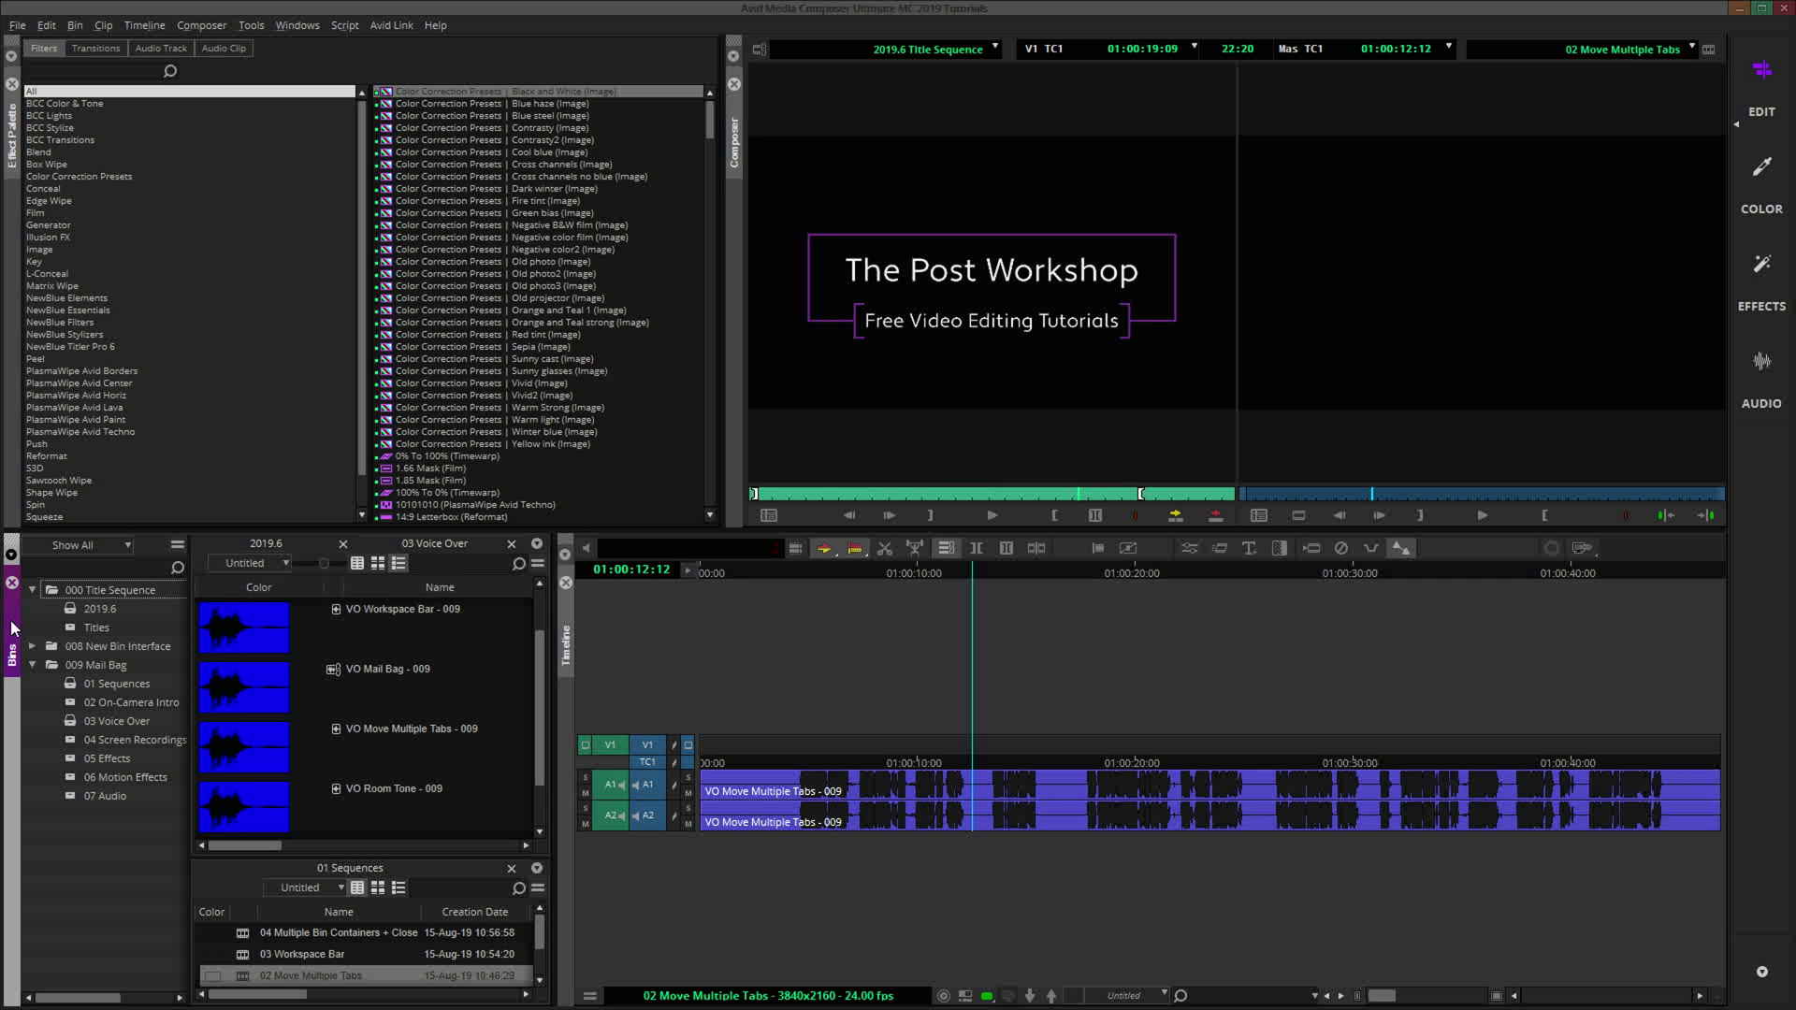
left_click_drag(13, 627, 17, 275)
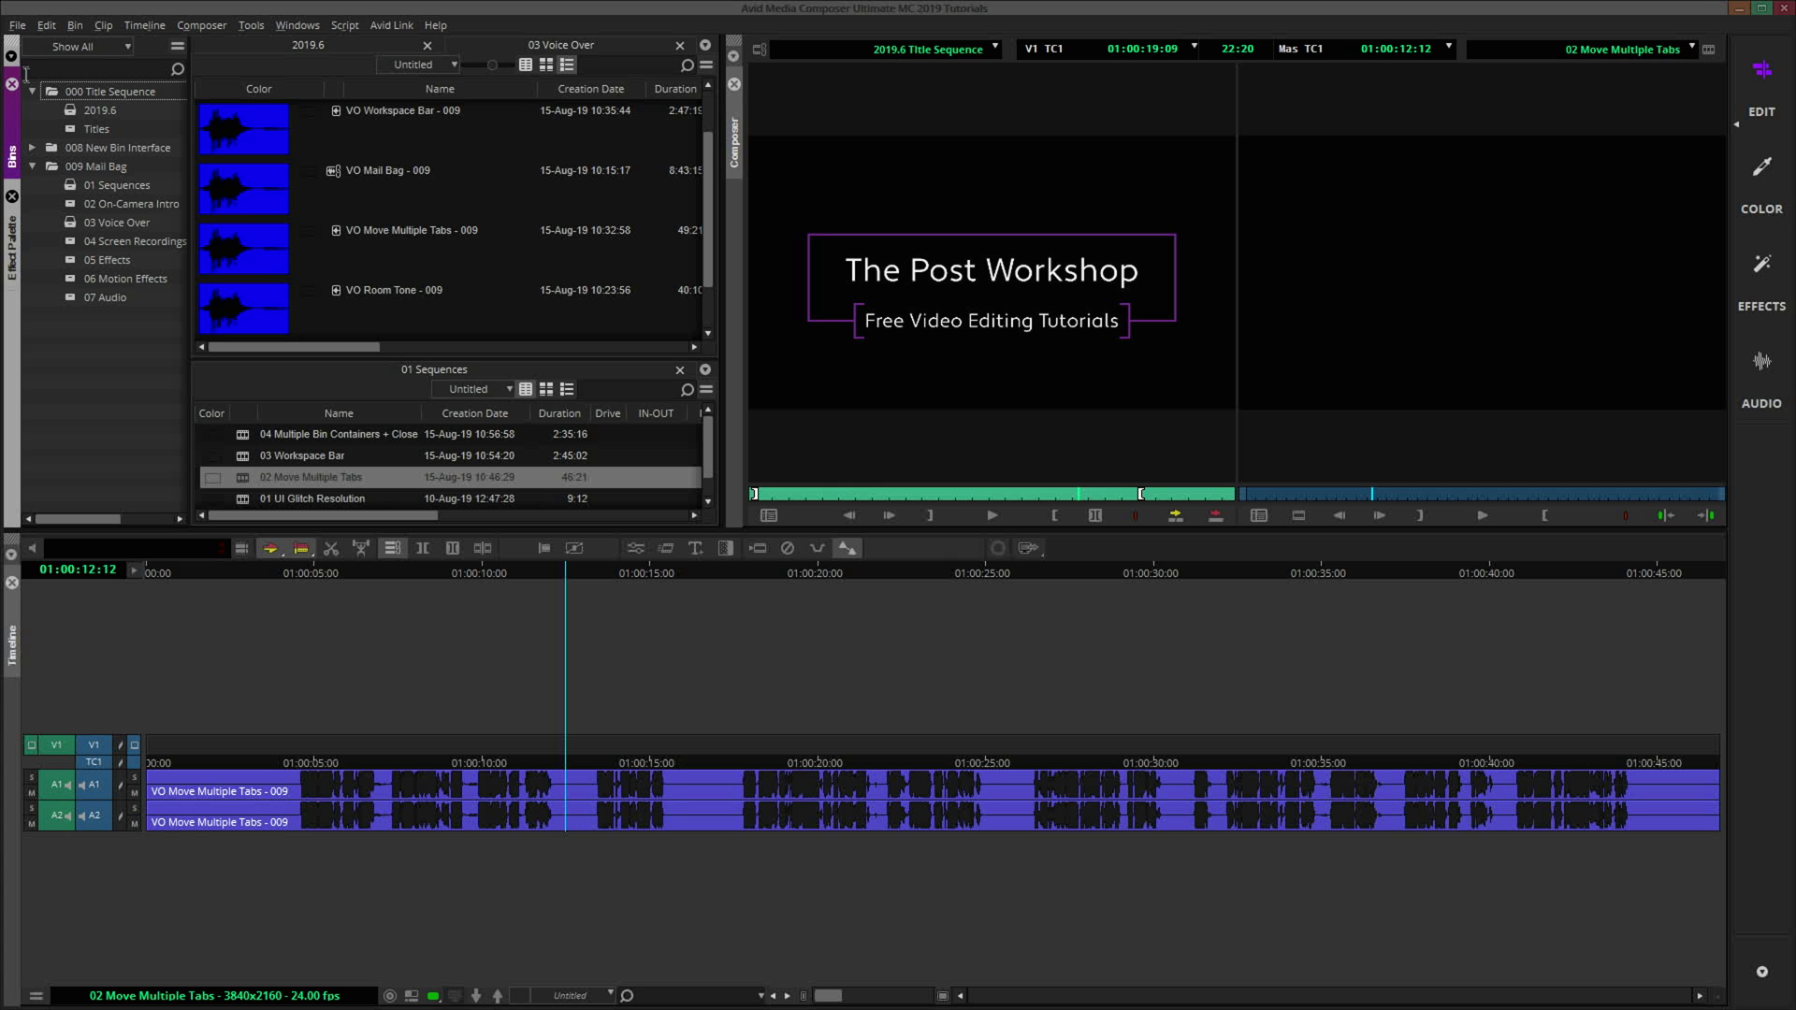
left_click_drag(11, 47, 17, 666)
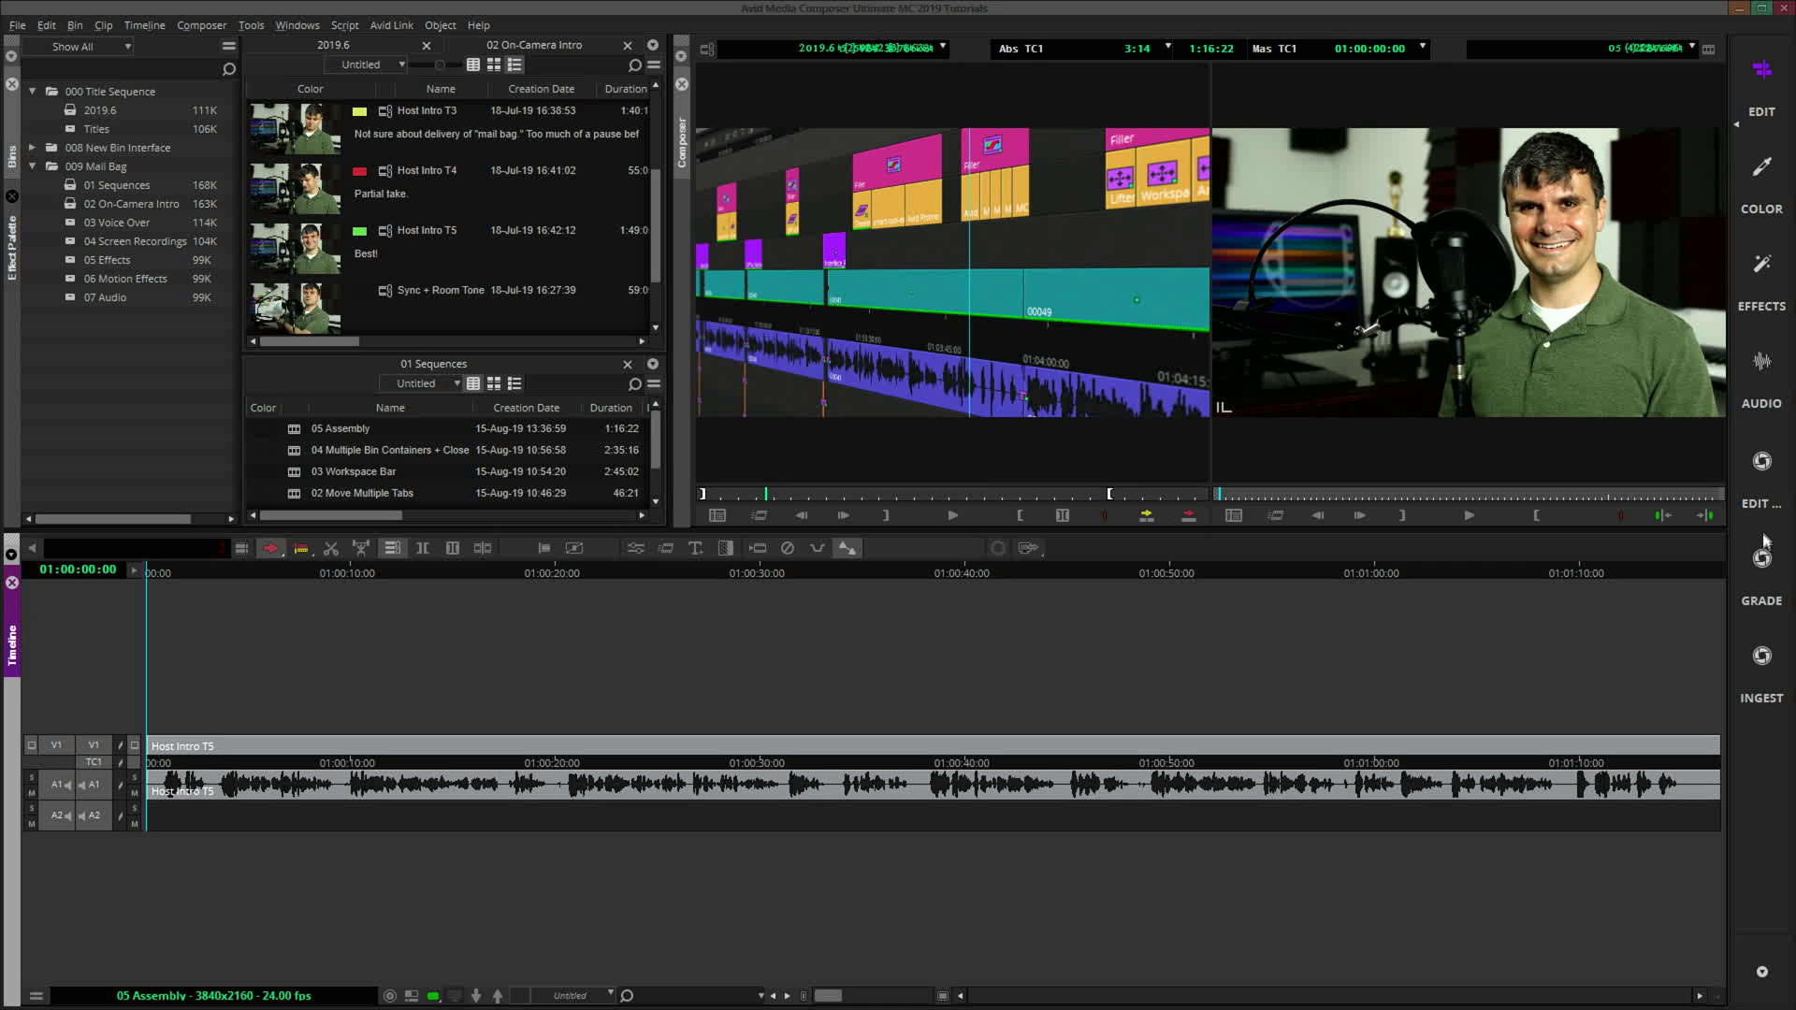
Set the Workspace Bar display to Icon only
right_click(1758, 757)
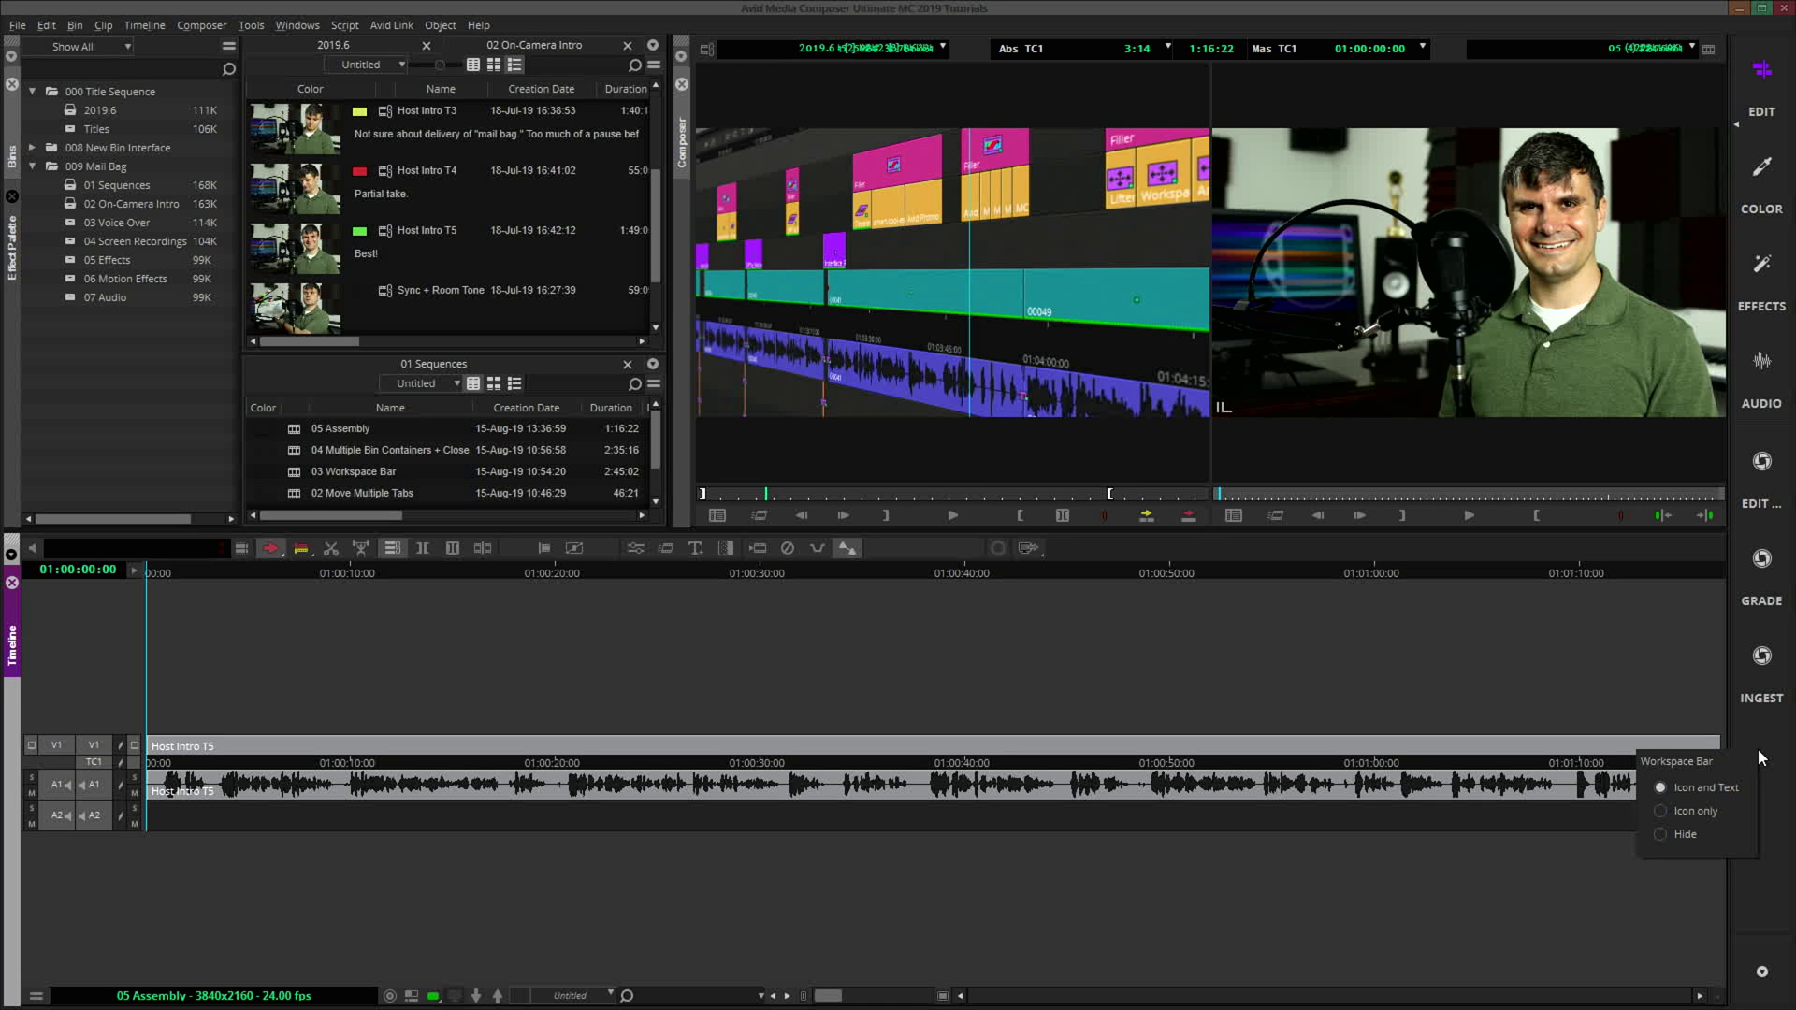
left_click(1660, 810)
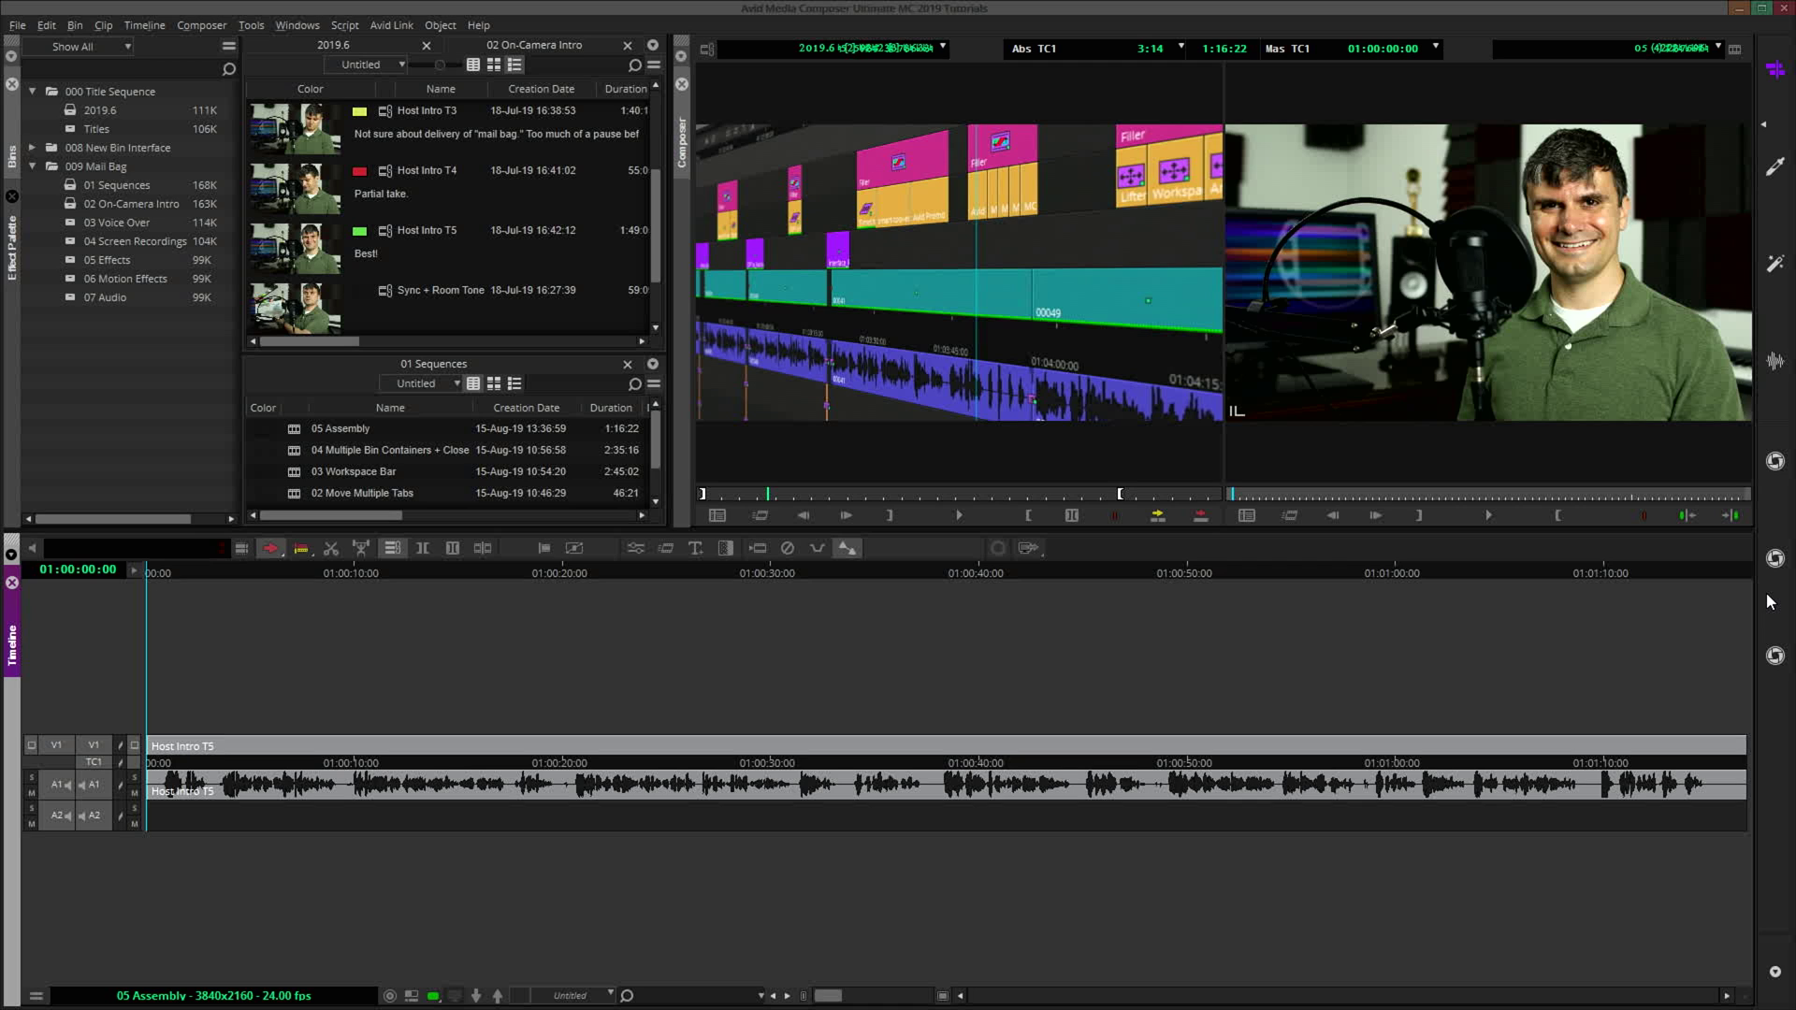
Hide the Workspace Bar, then select Grade from the title-bar workspace list
right_click(1769, 601)
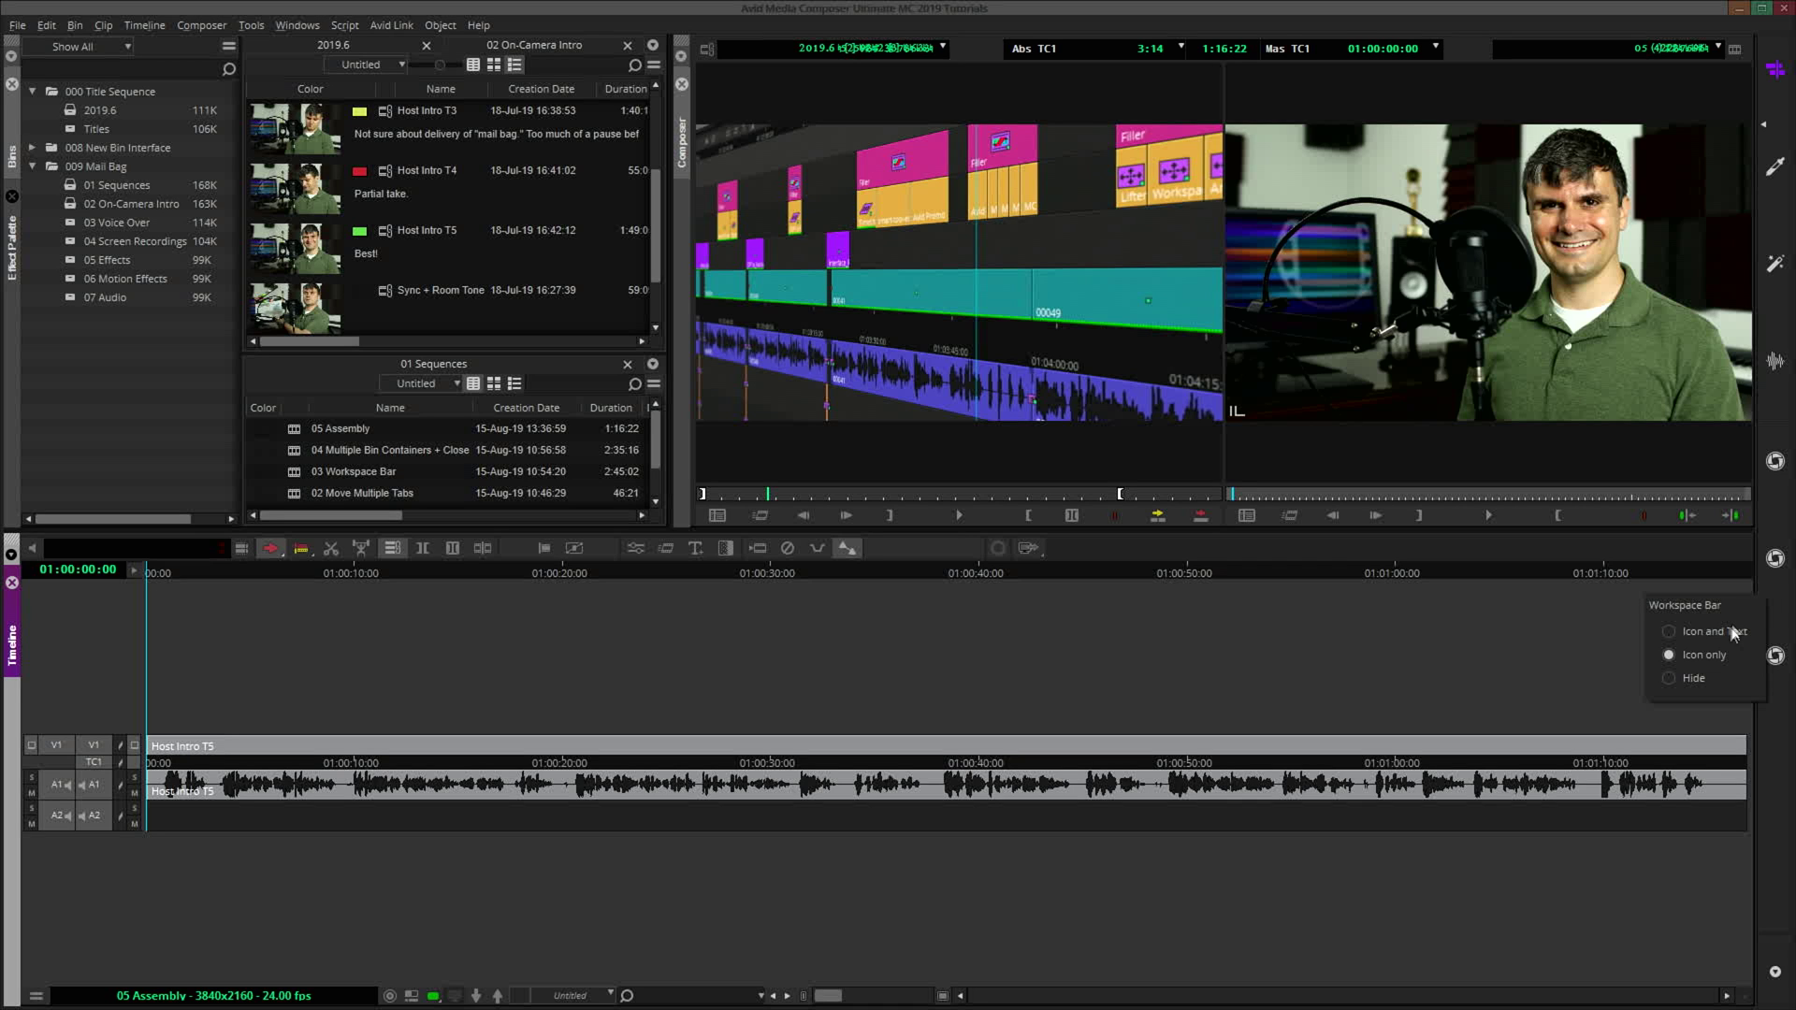
left_click(1668, 679)
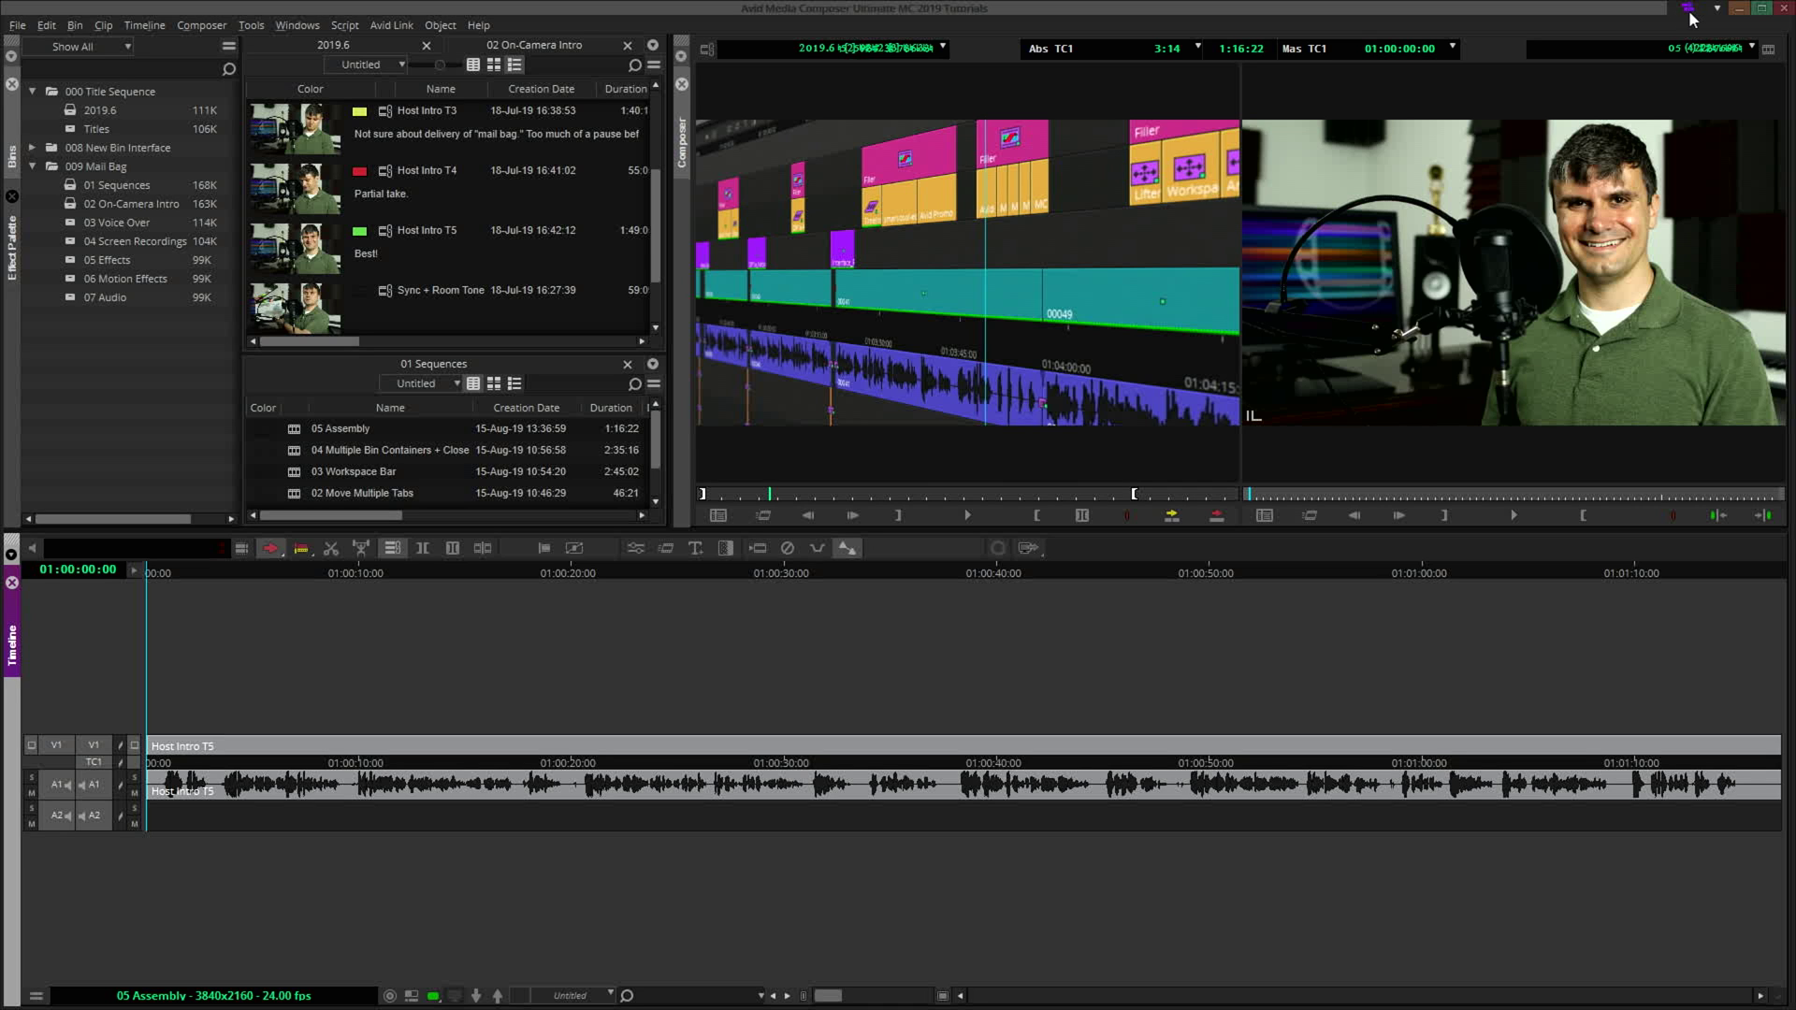
left_click(1718, 11)
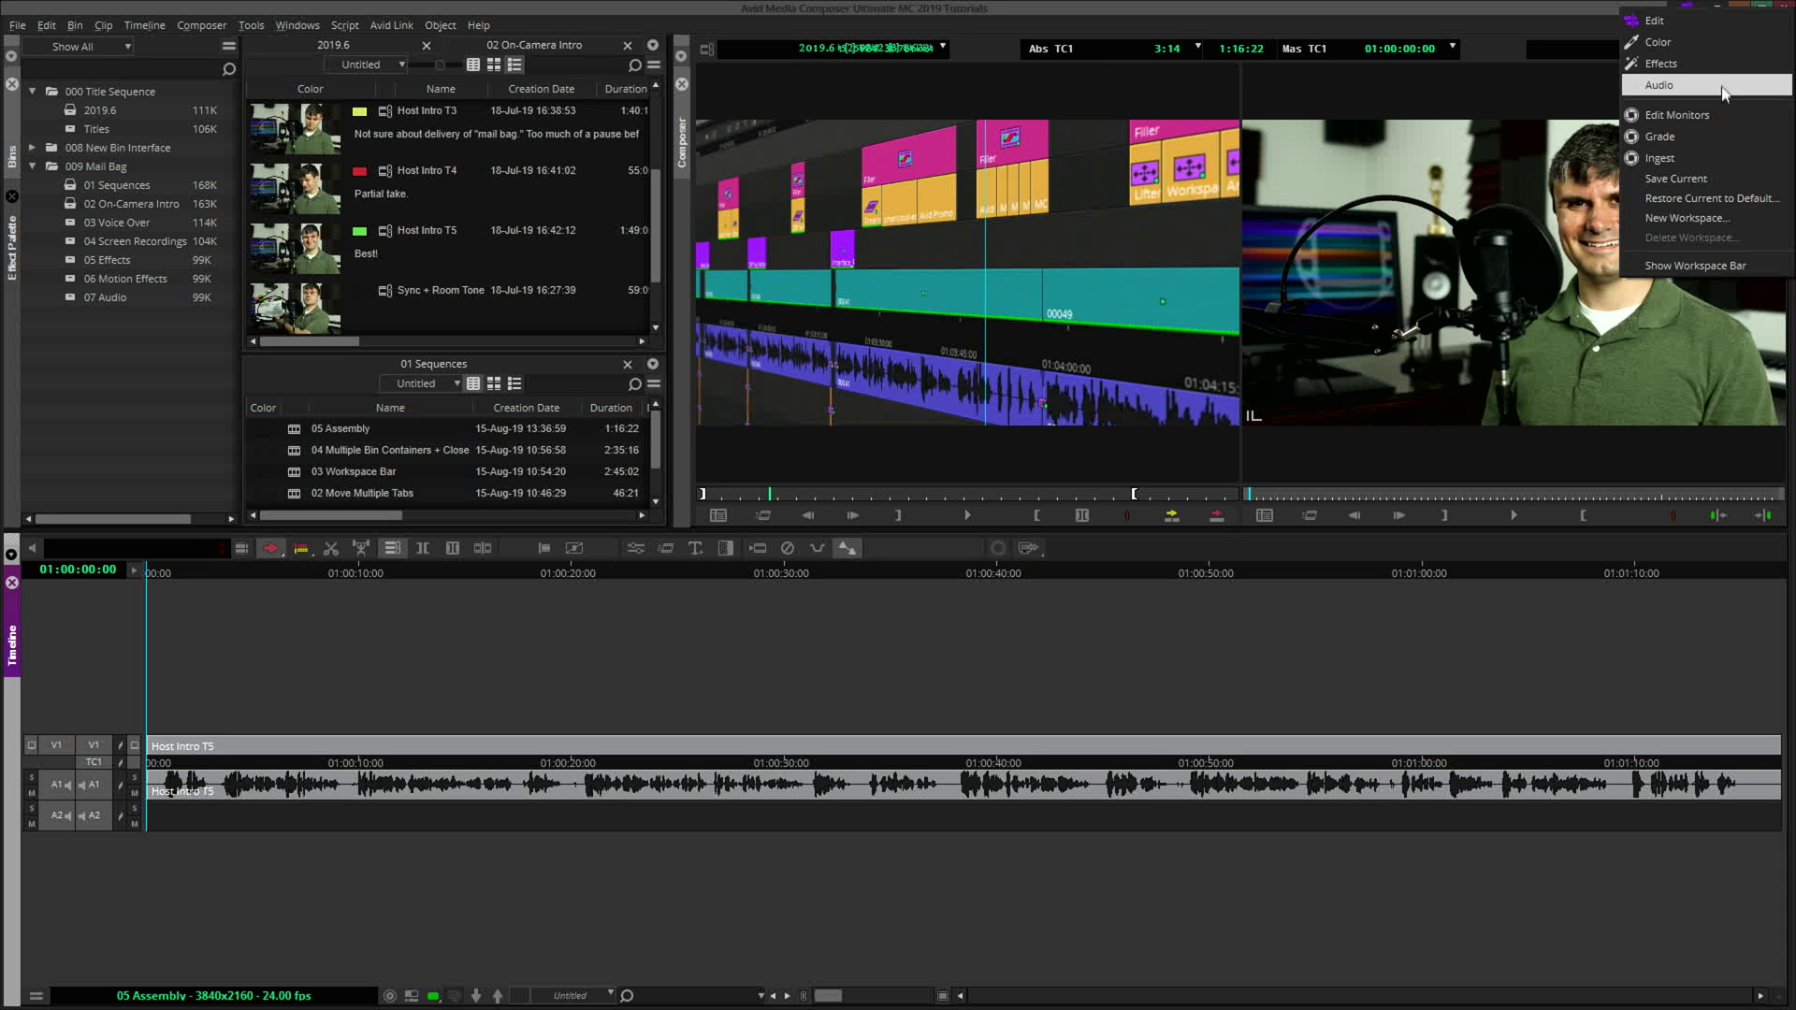
left_click(1722, 133)
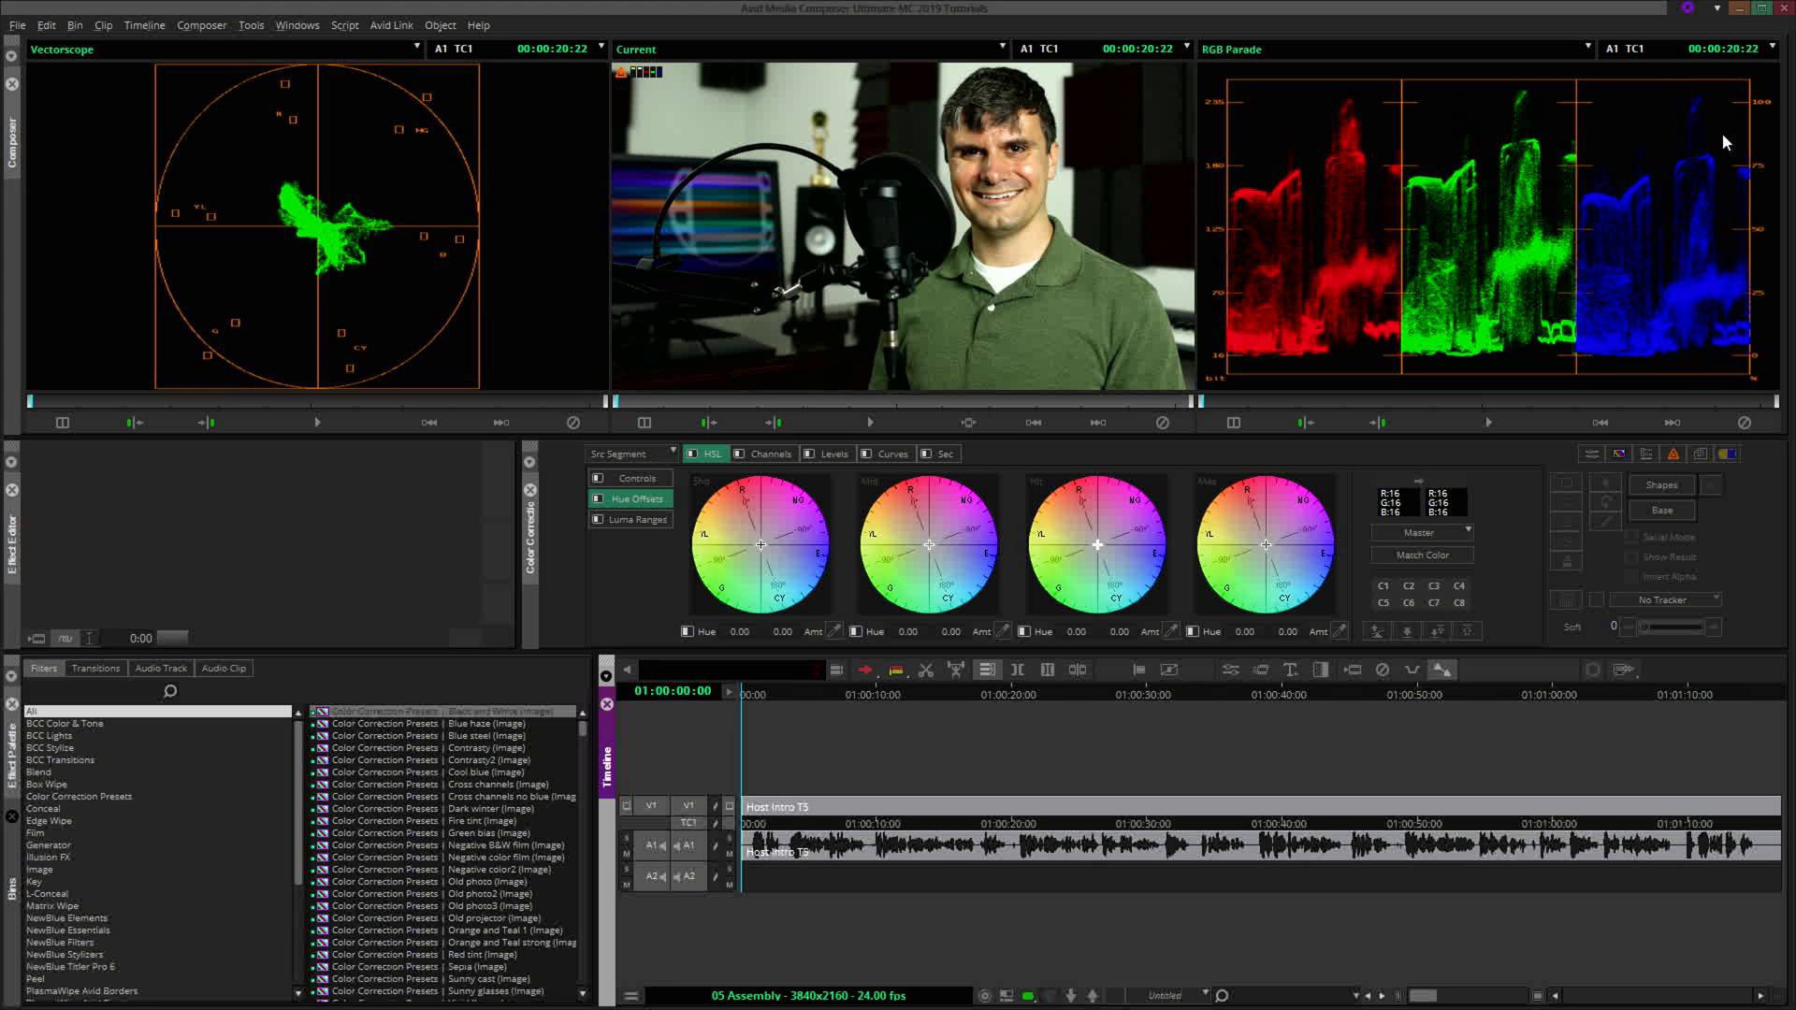
Select Ingest from the title-bar workspace list
left_click(1718, 9)
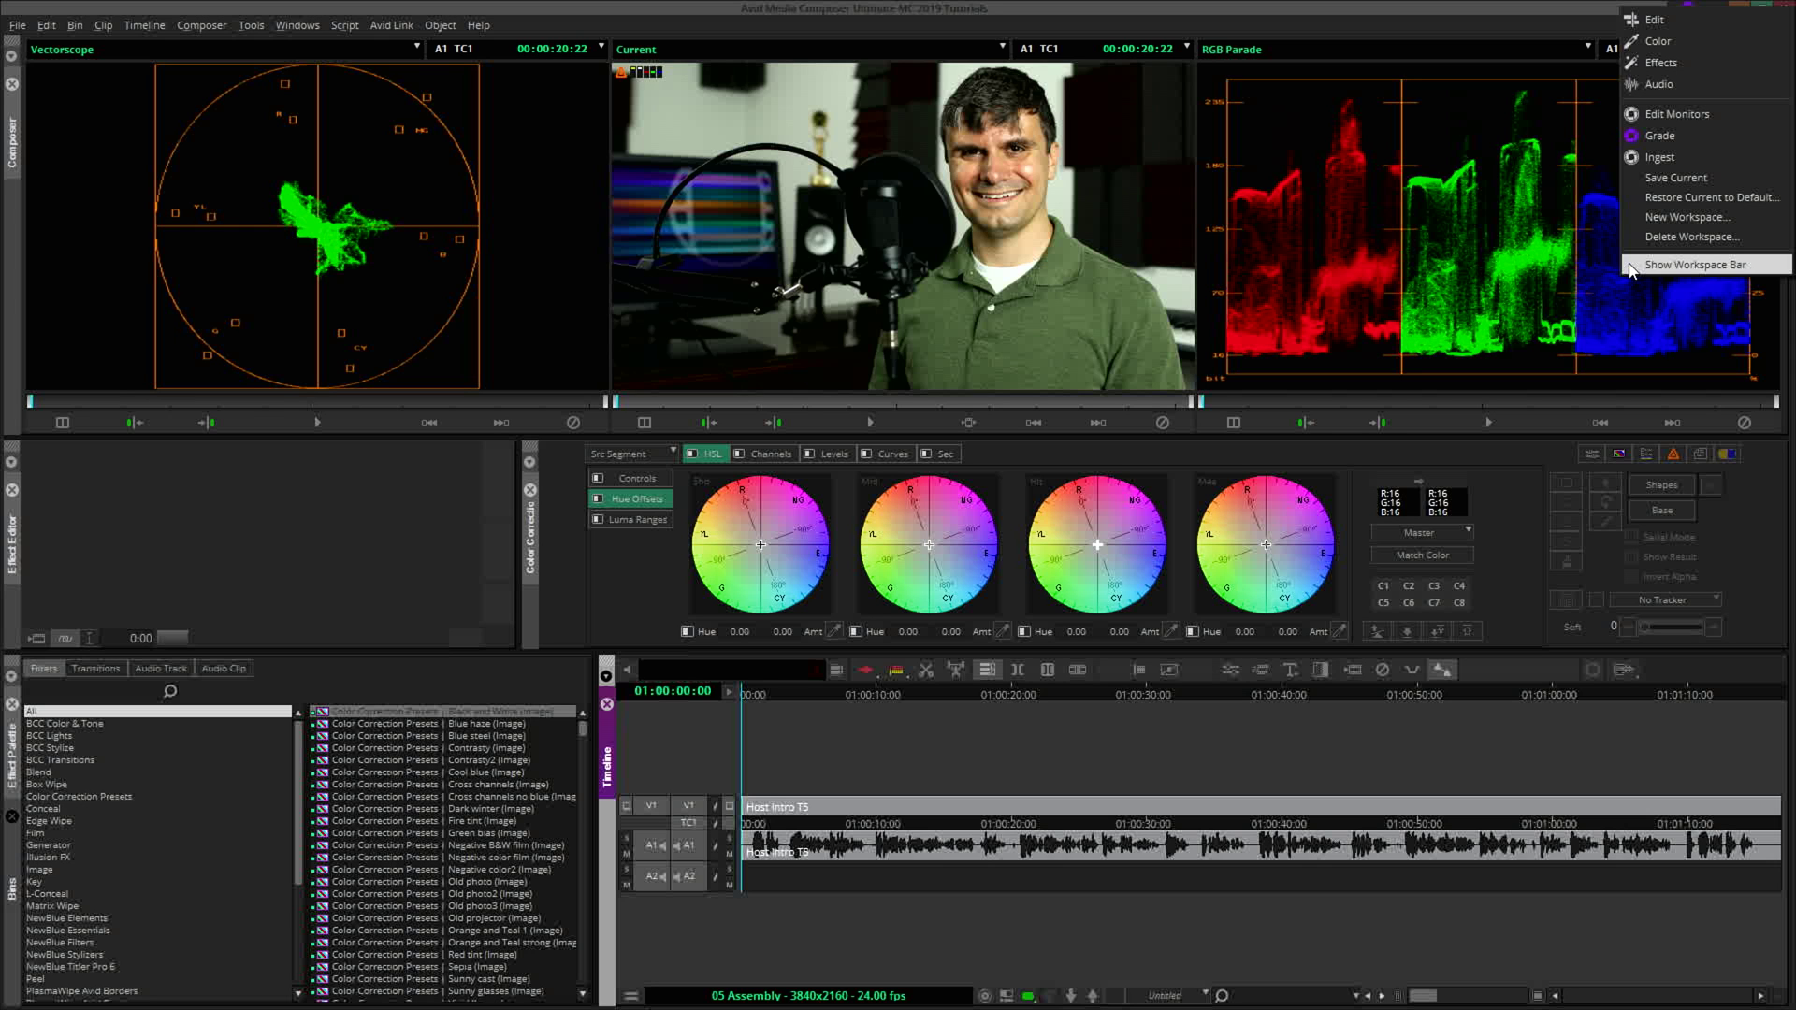
left_click(1631, 159)
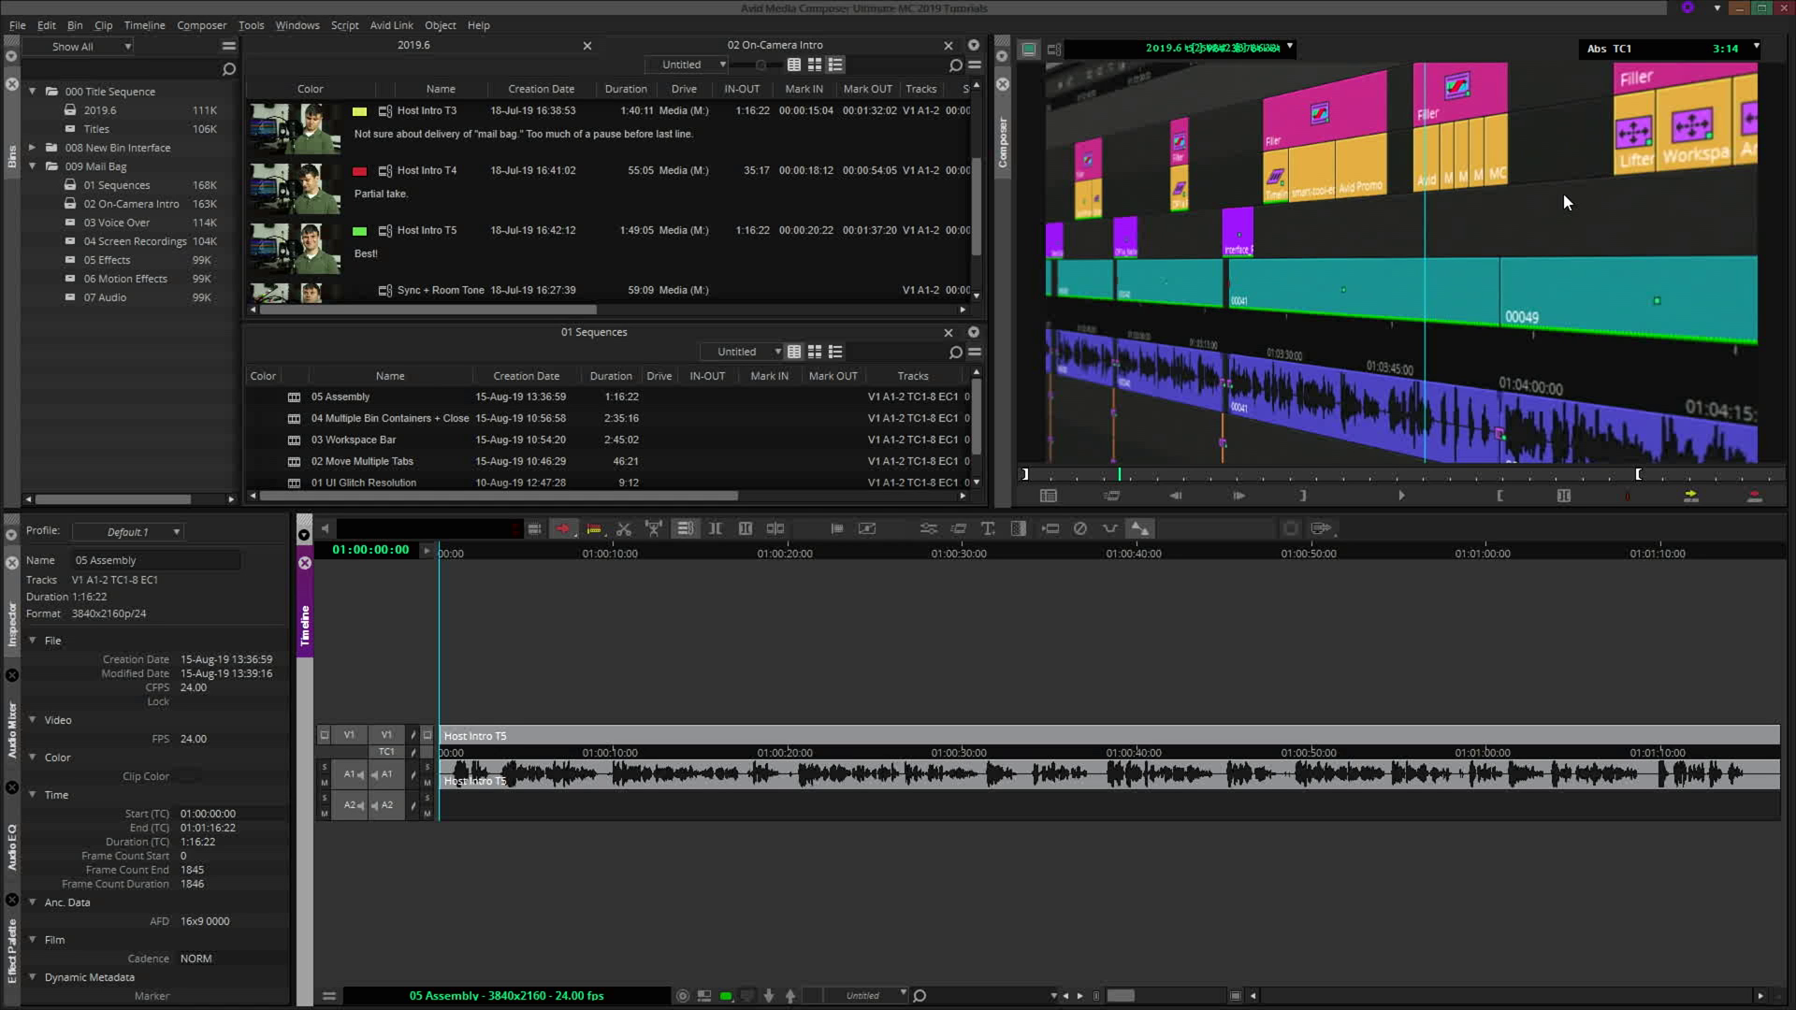
Switch to the Edit Monitors workspace and bring the 02 On-Camera Intro bin forward
left_click(1717, 8)
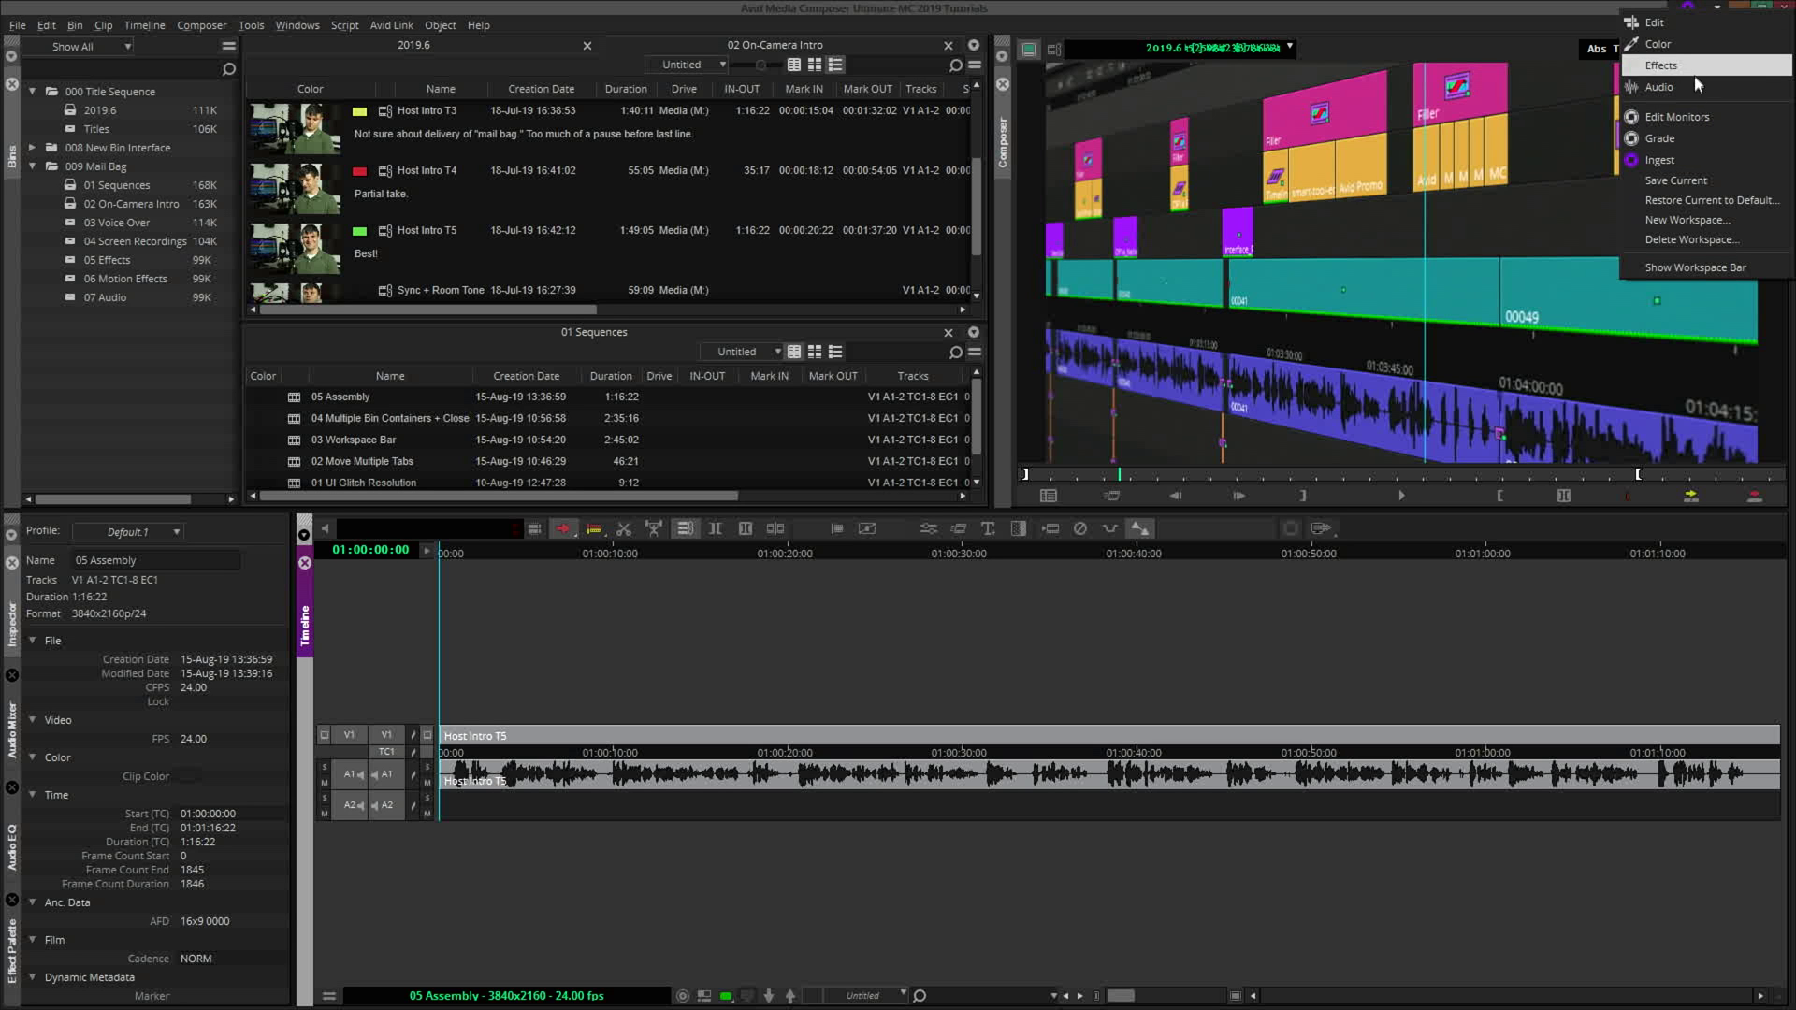
left_click(1725, 116)
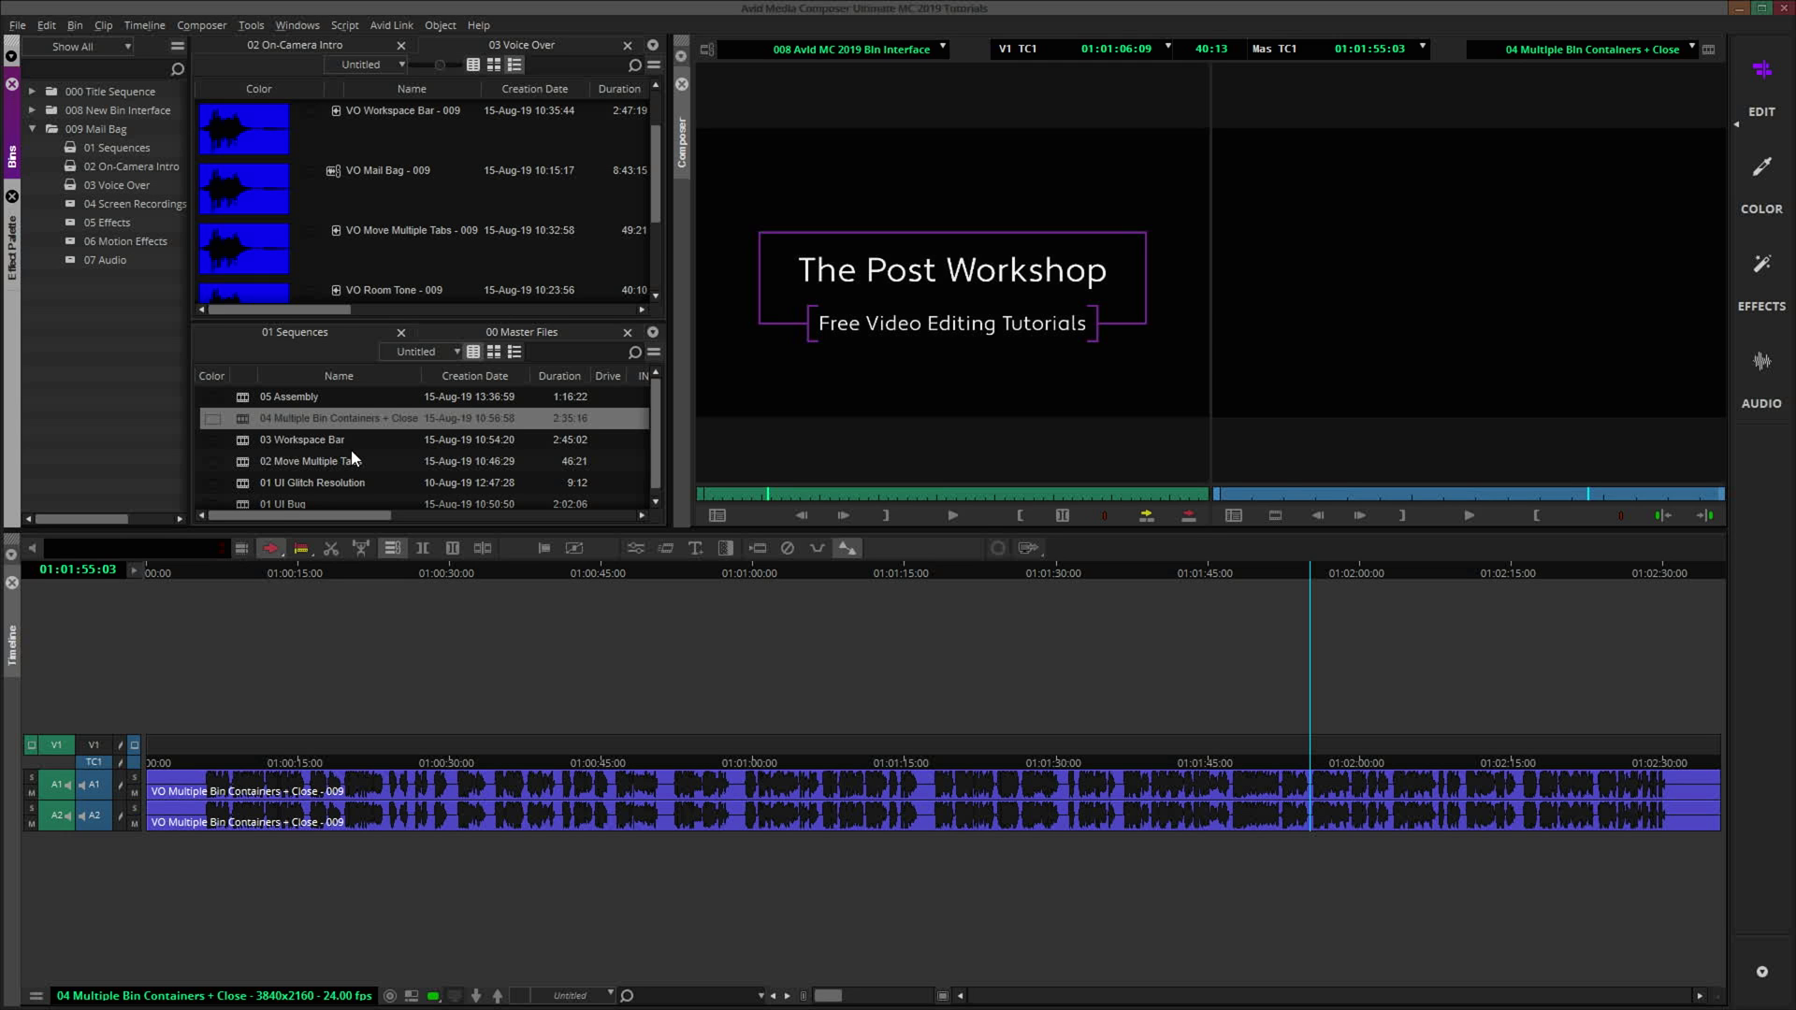
left_click(234, 48)
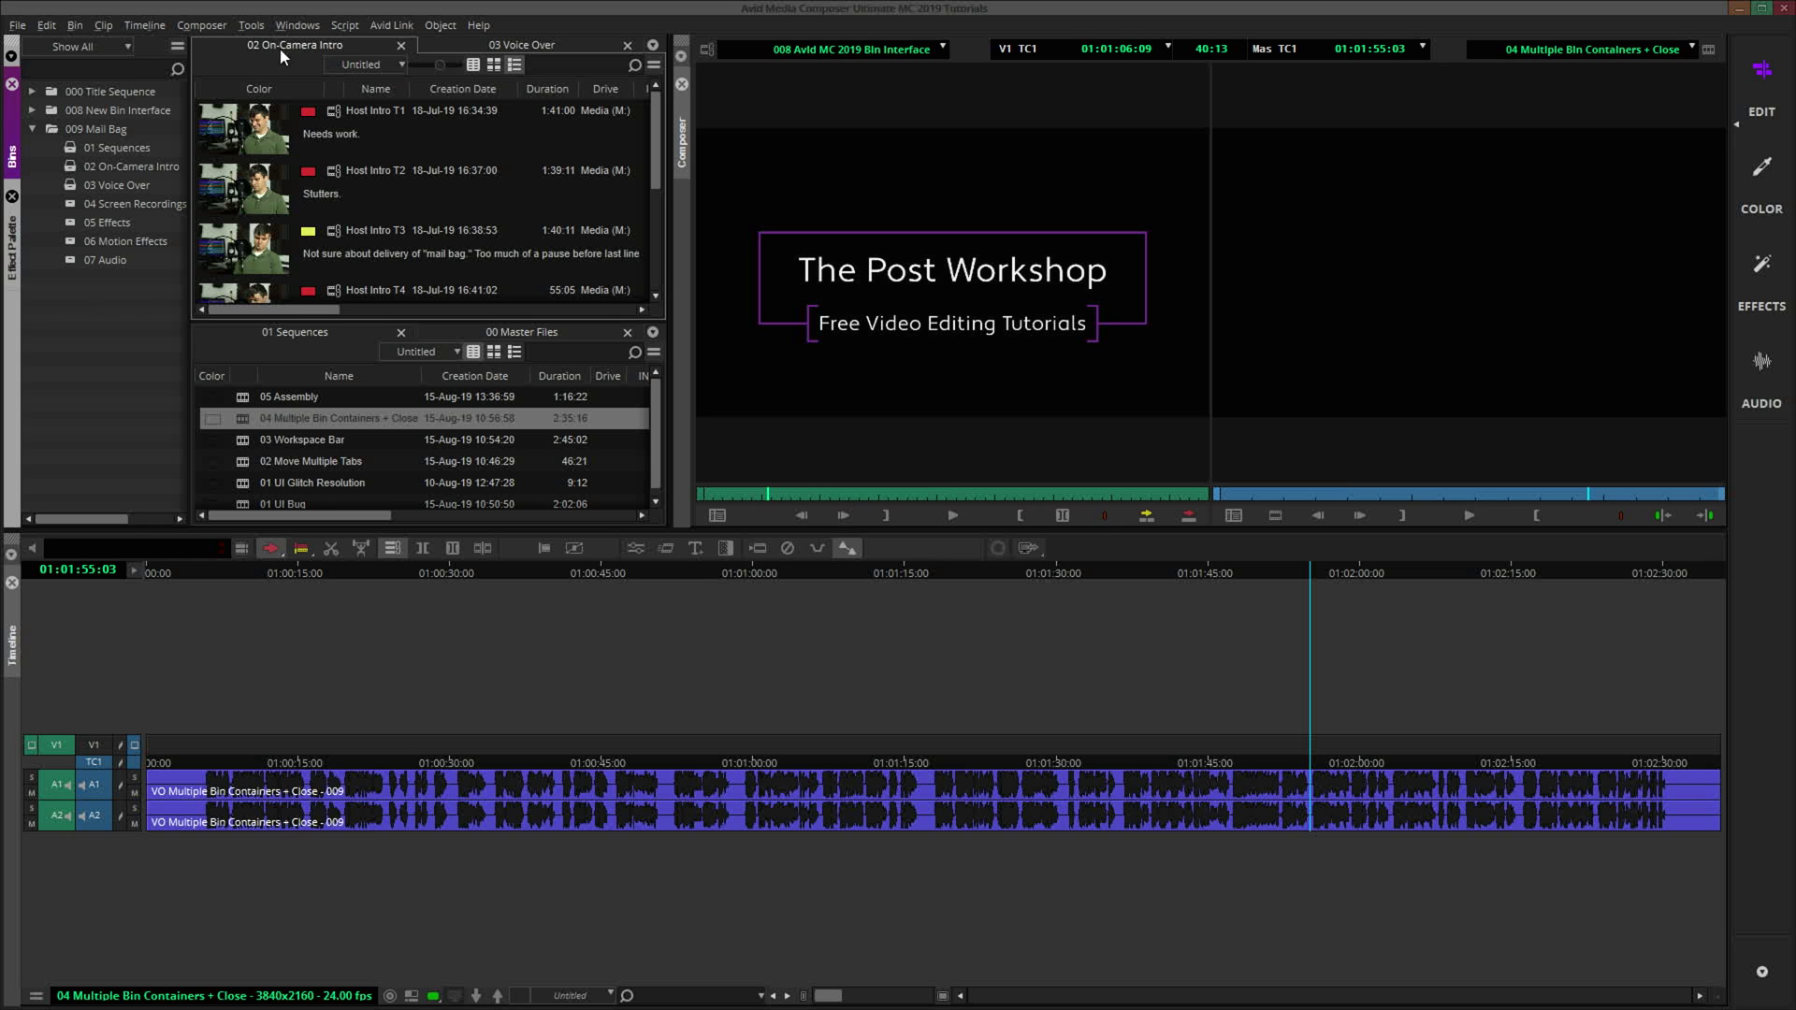
Toggle through the 03 Voice Over, 00 Master Files and 01 Sequences bin tabs
left_click(436, 44)
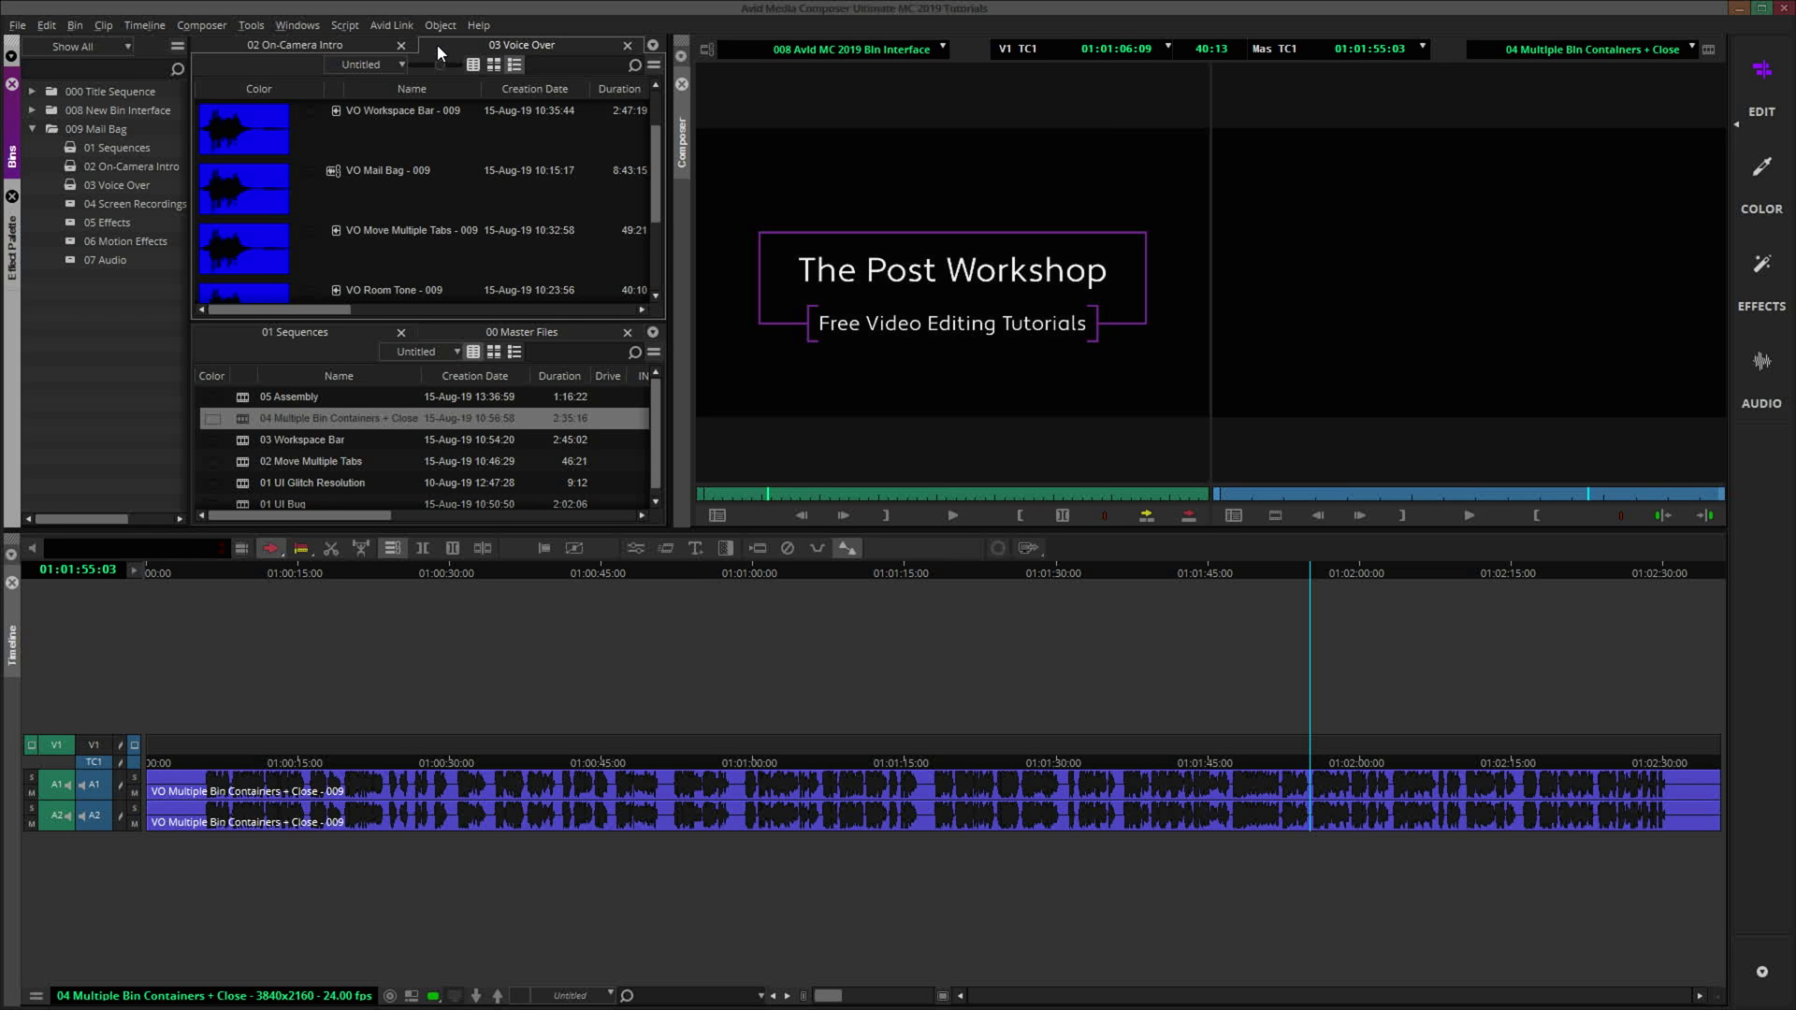
left_click(378, 44)
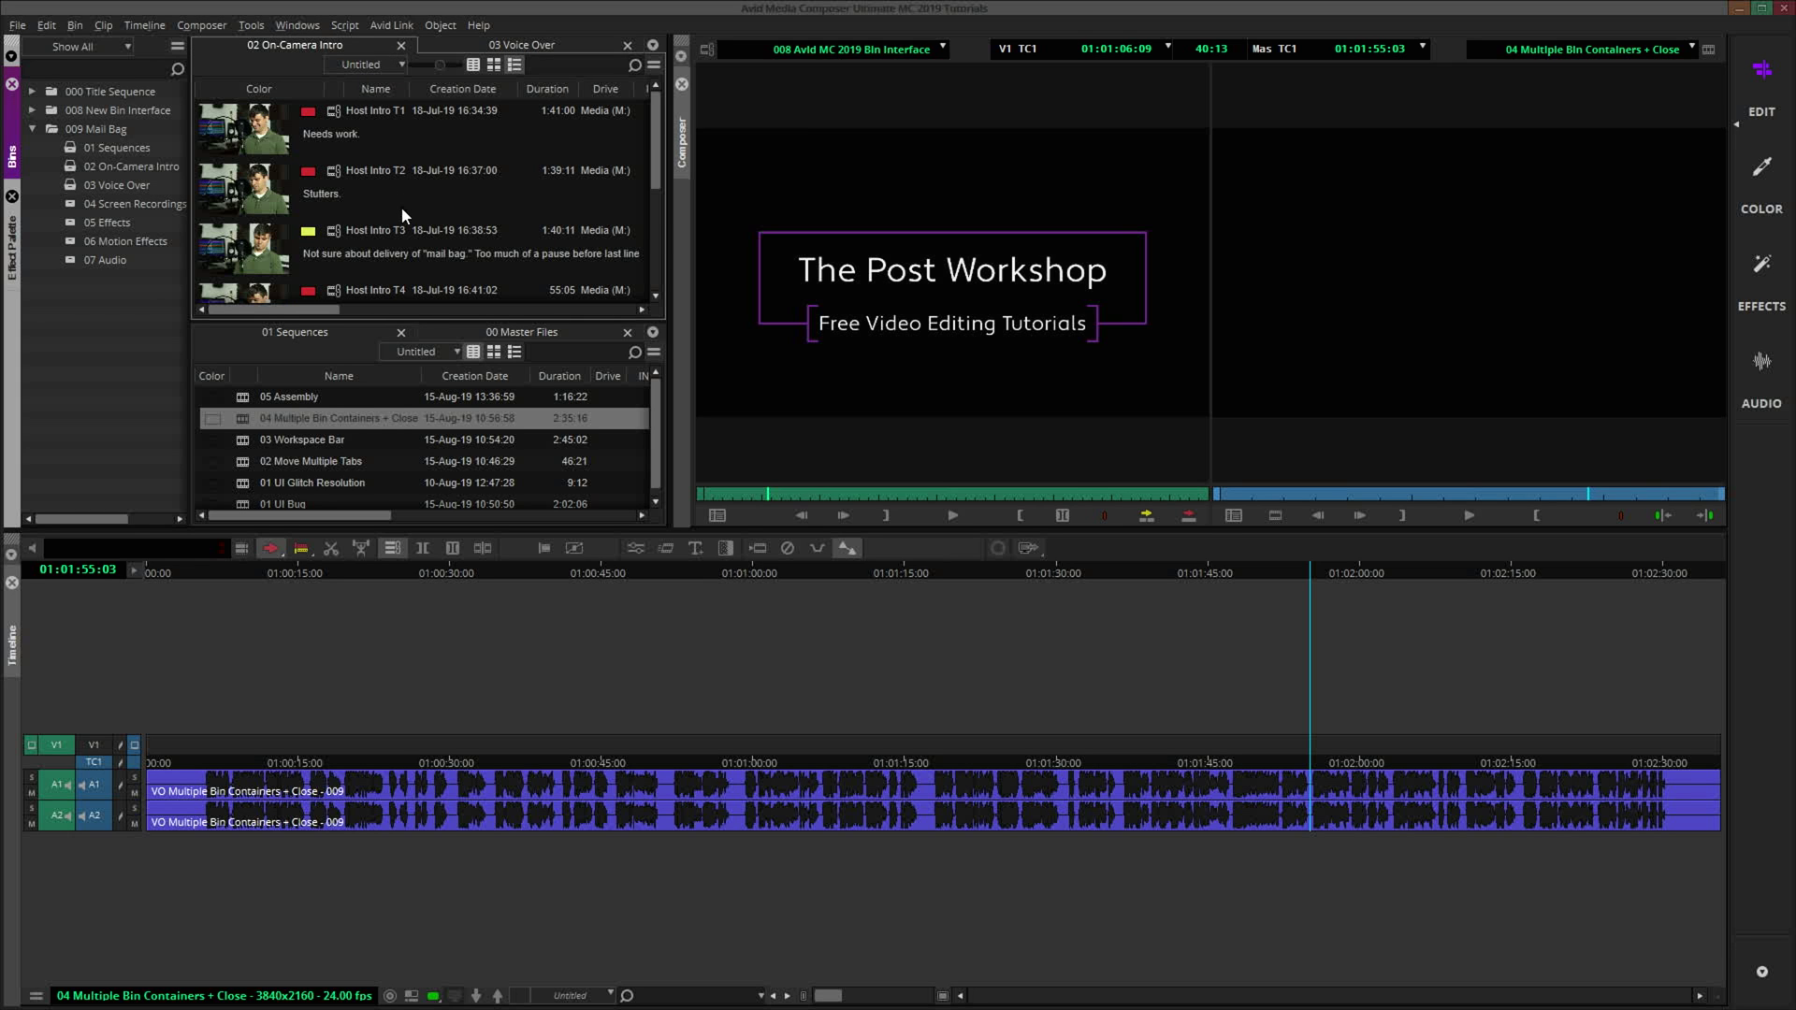
left_click(432, 328)
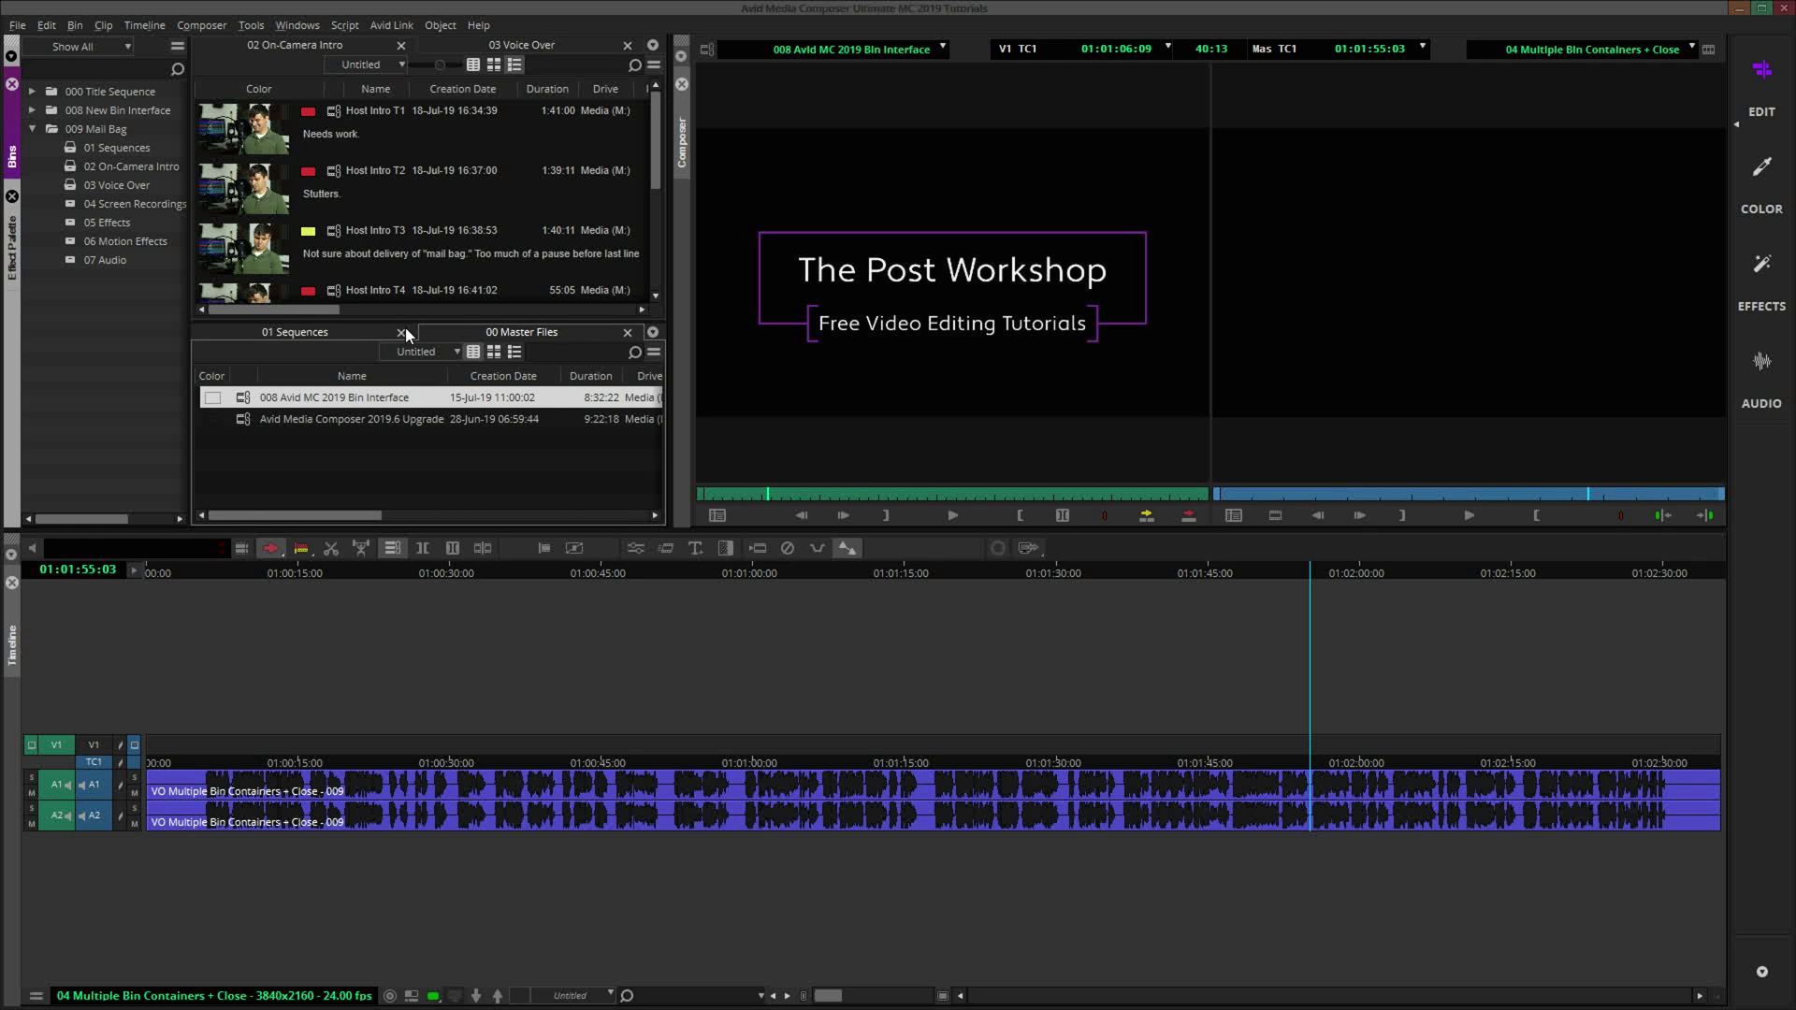
left_click(363, 331)
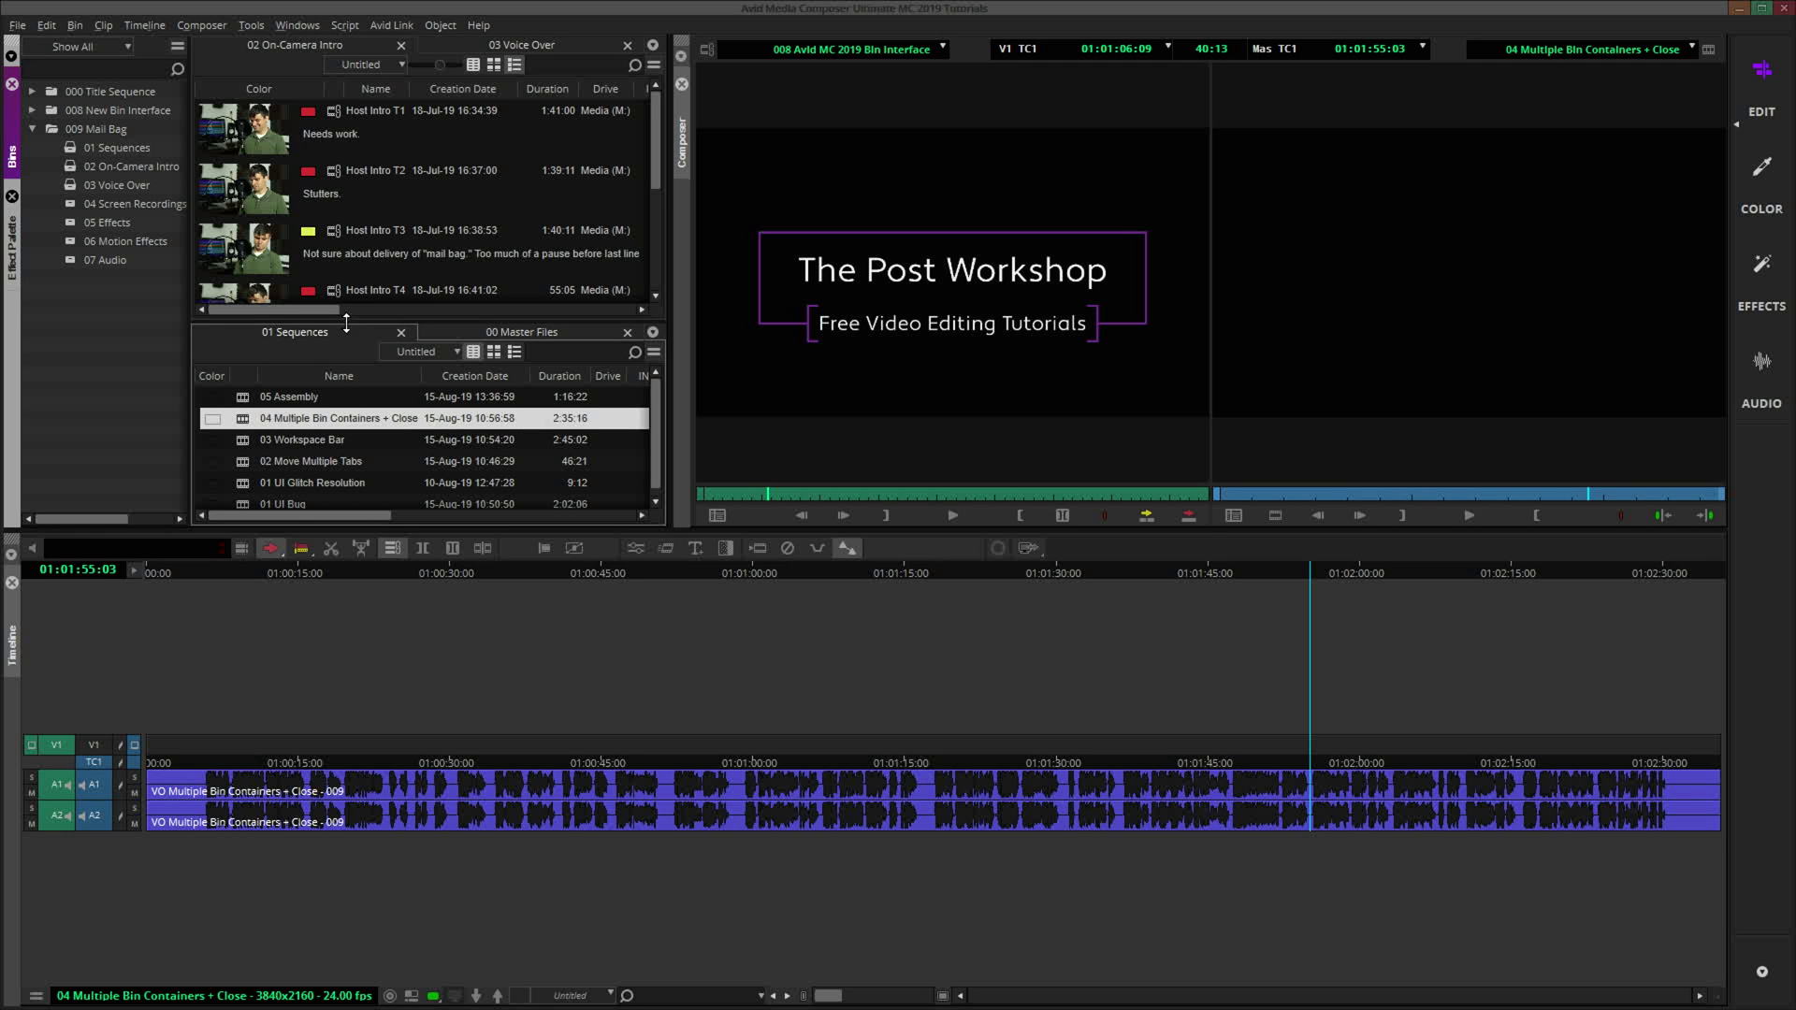
Create a new bin container, open the 2019.6 bin from 000 Title Sequence, and widen it
left_click(17, 25)
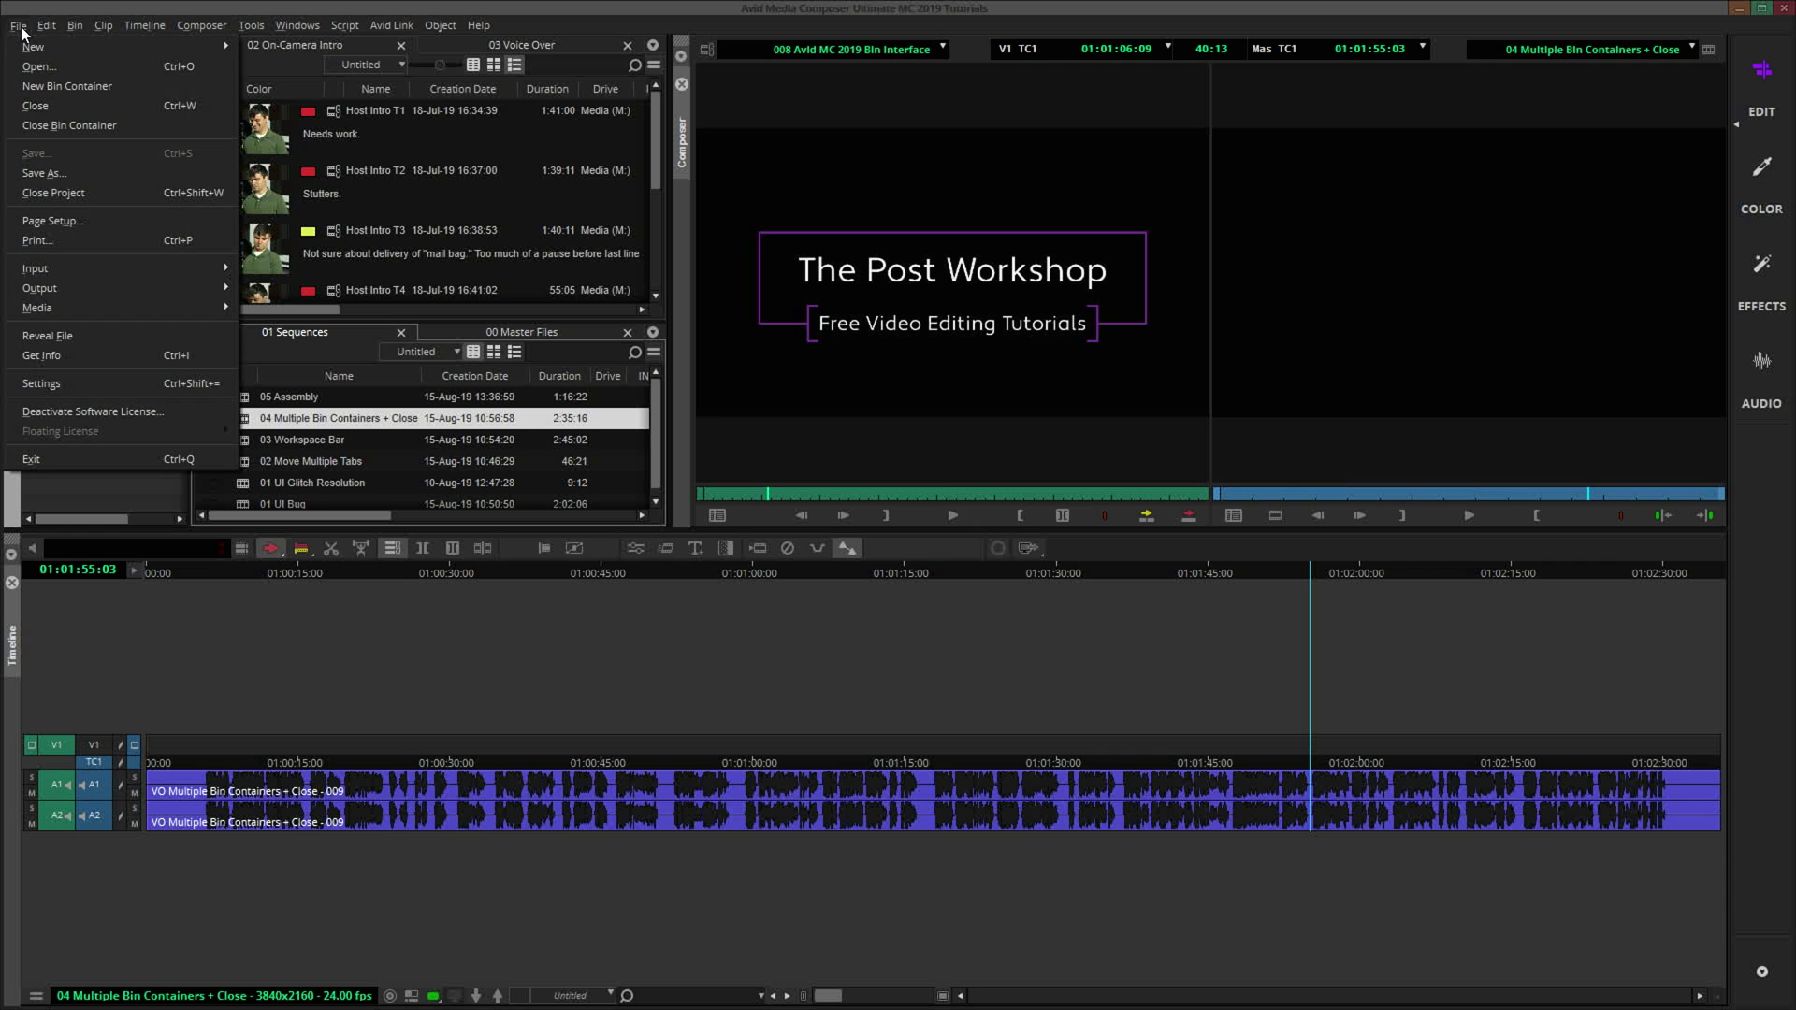
left_click(16, 86)
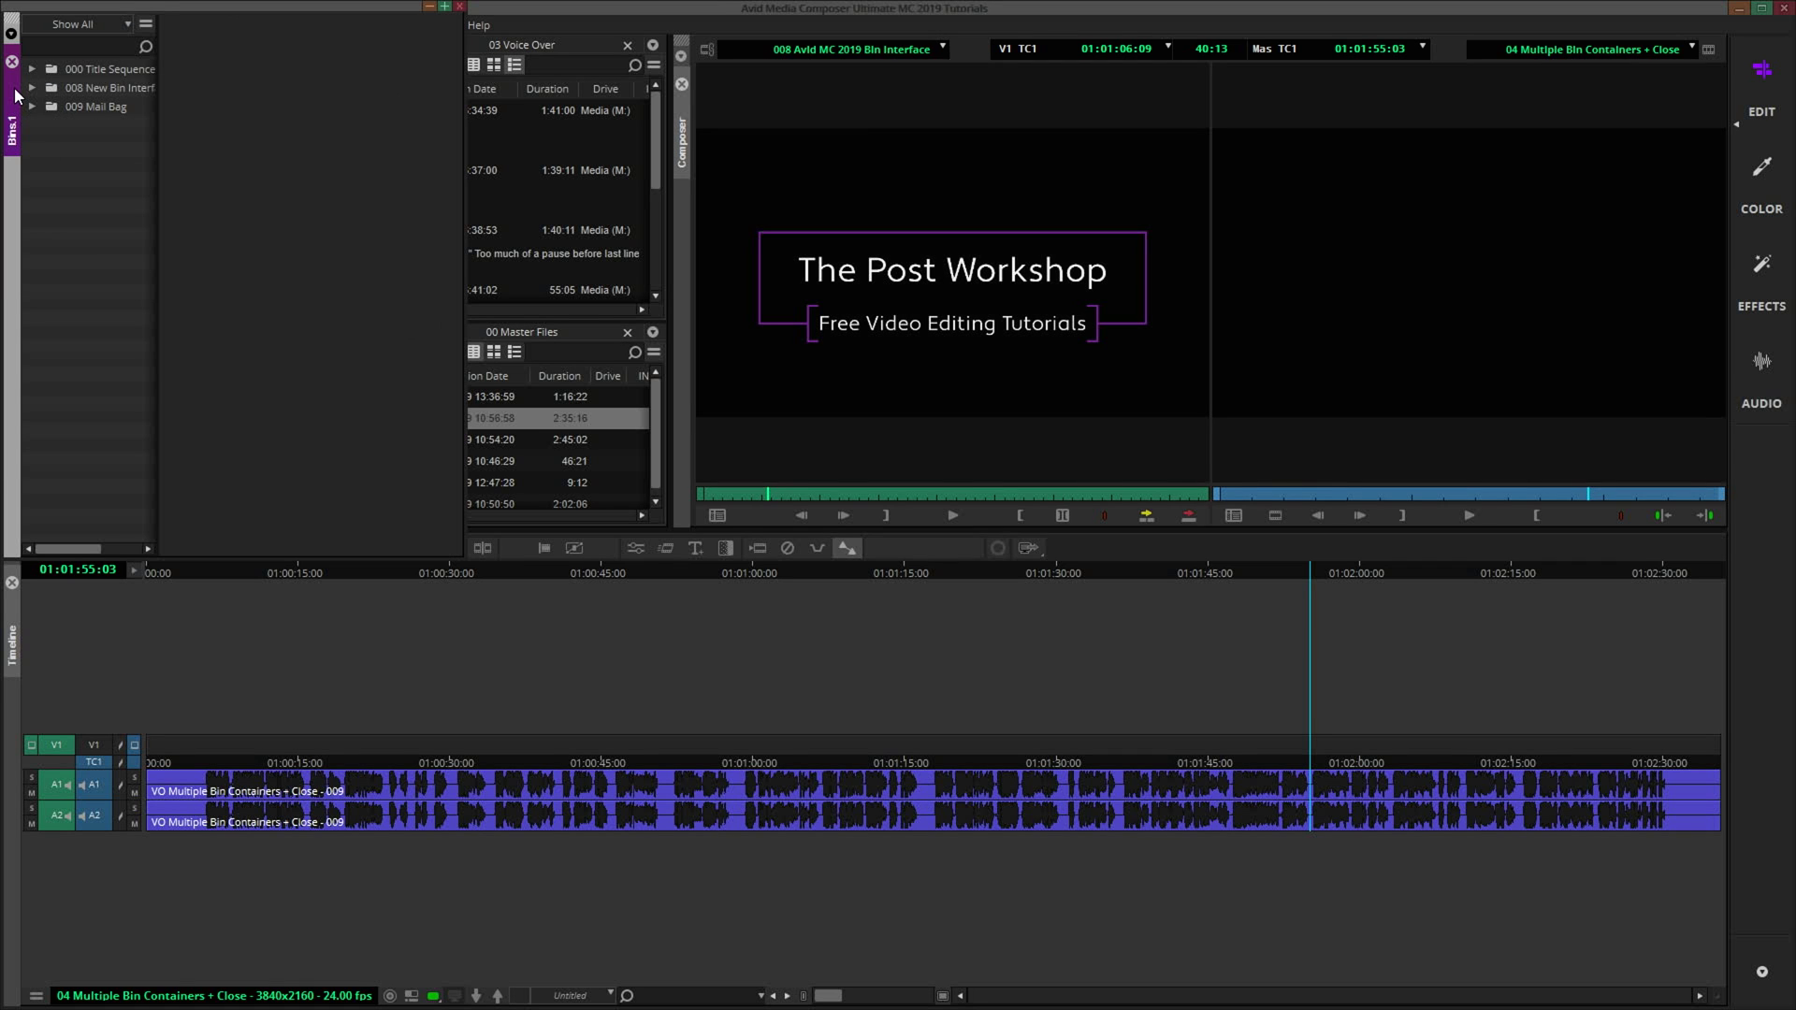
left_click_drag(82, 6, 318, 166)
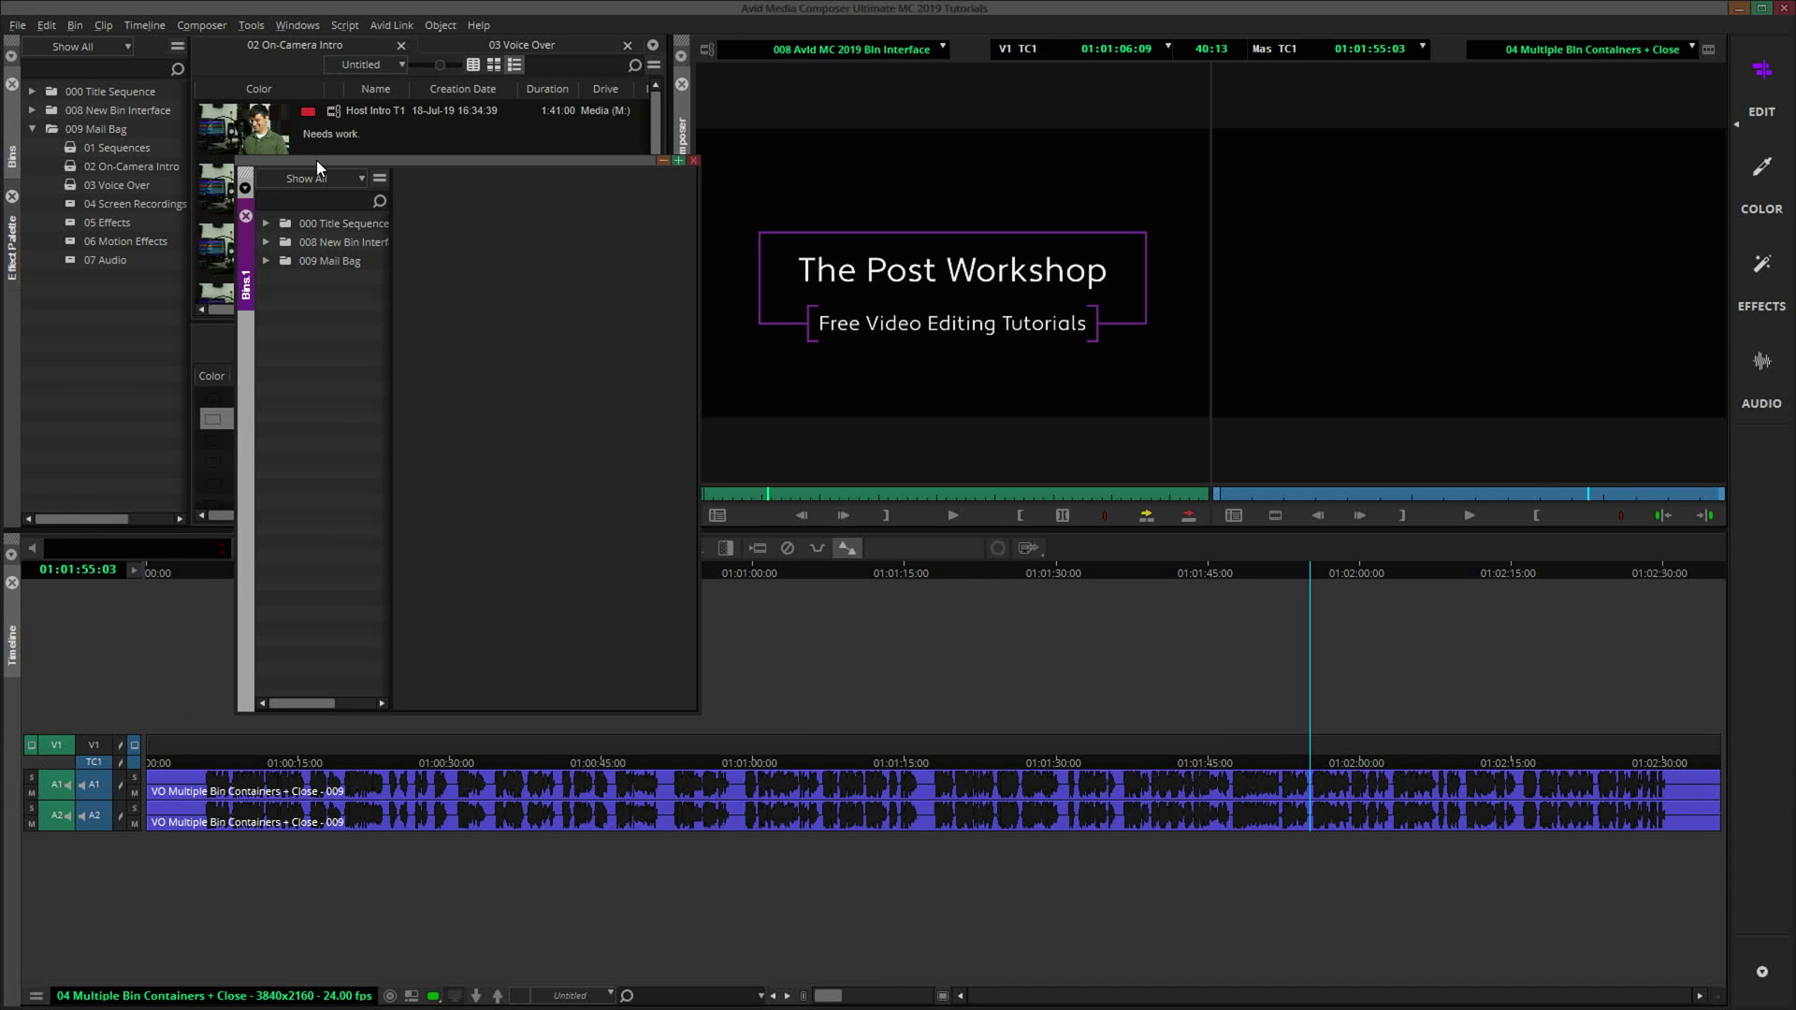
left_click(266, 224)
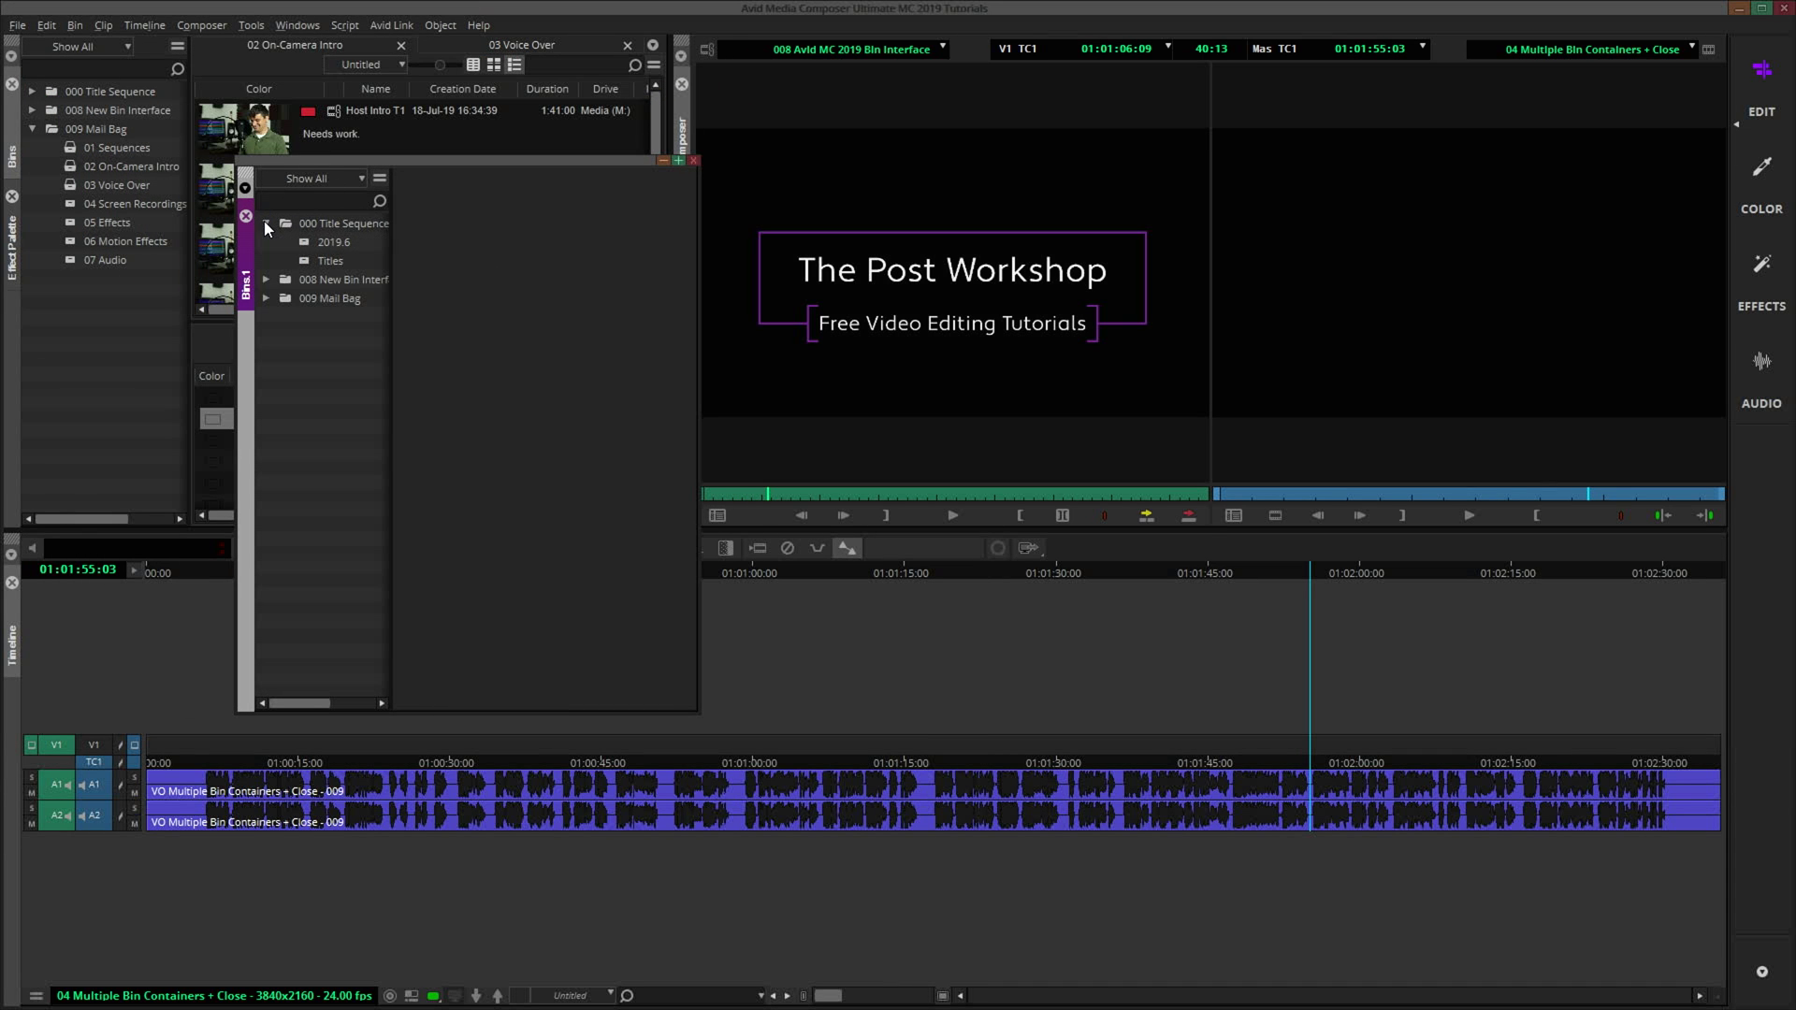
double_click(305, 243)
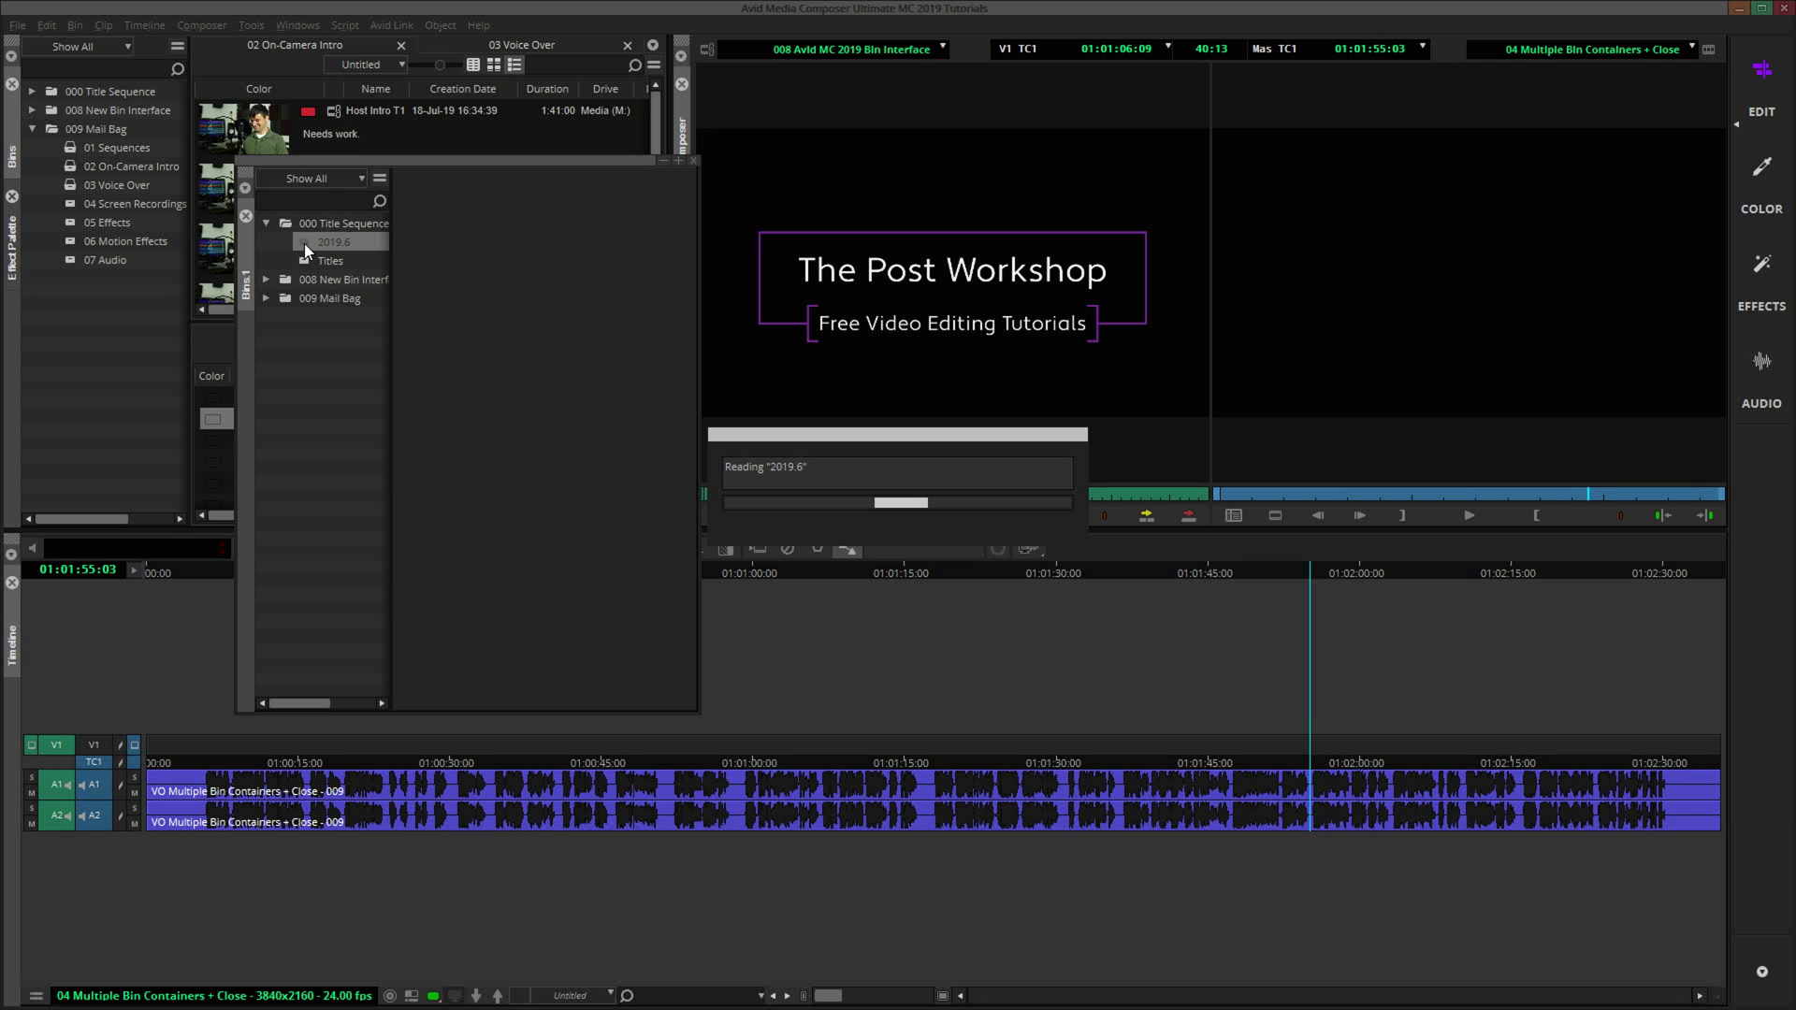
left_click_drag(389, 313, 448, 318)
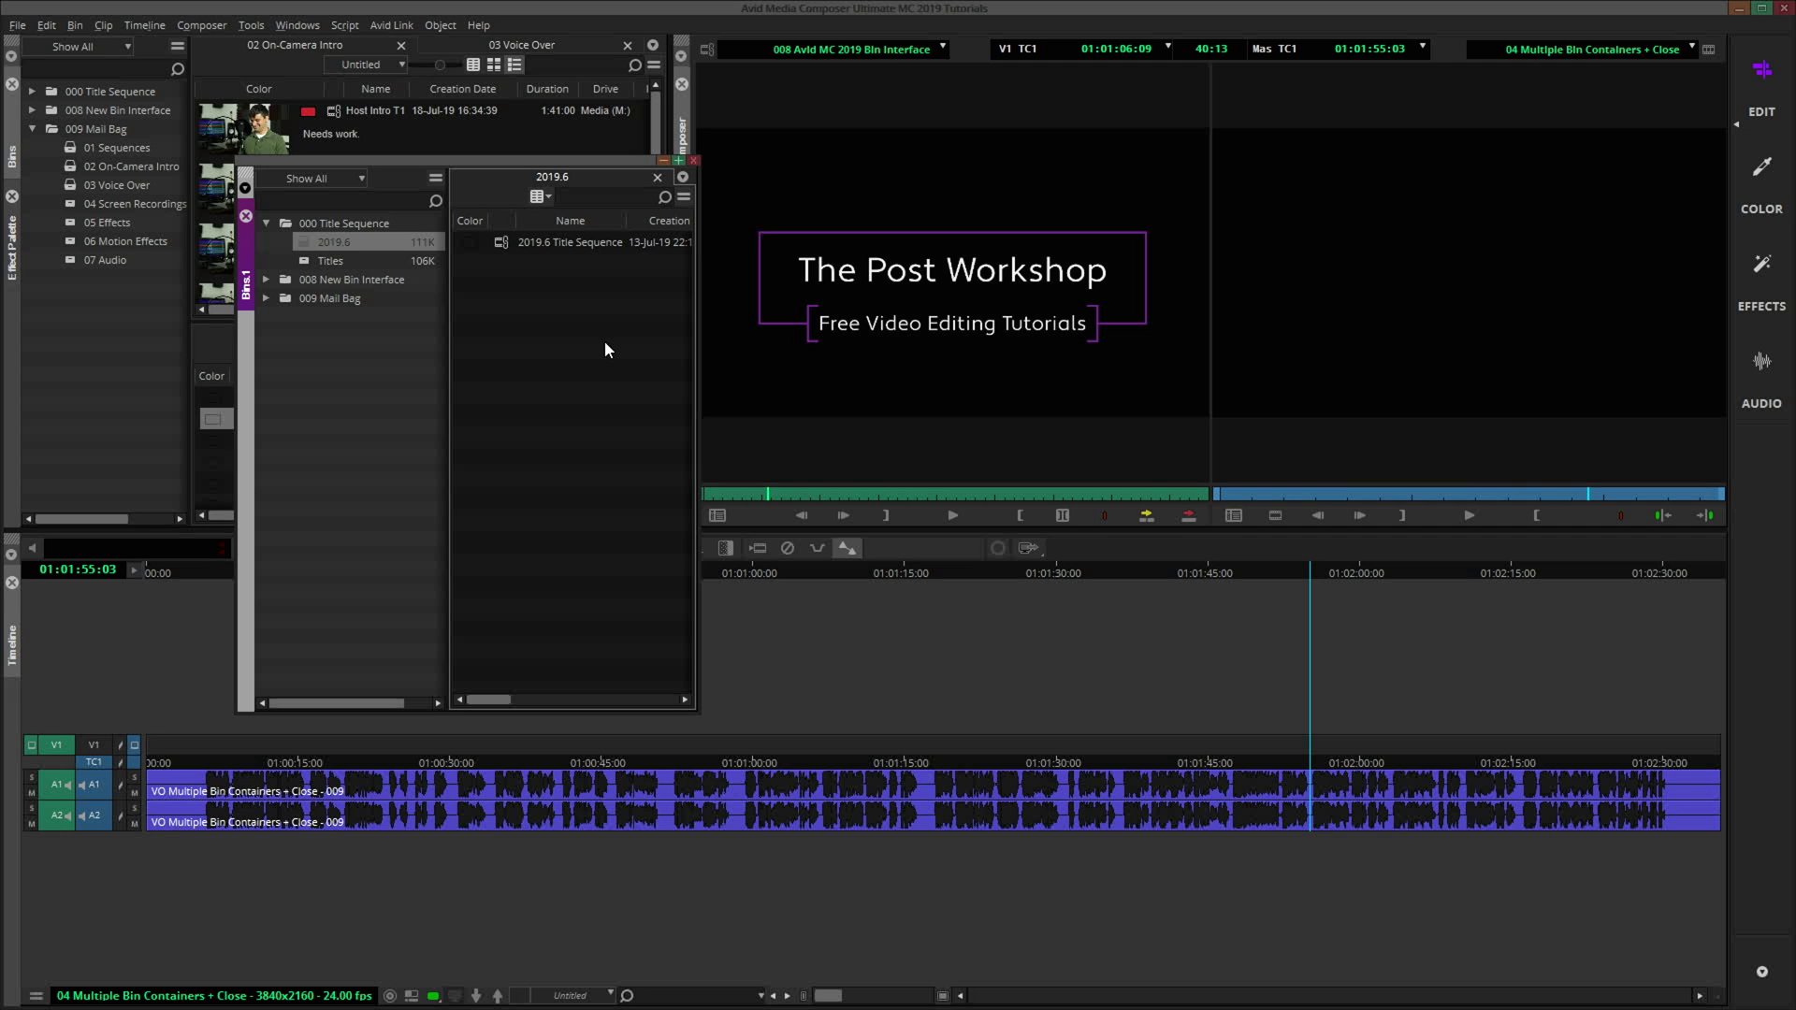
left_click_drag(700, 352, 810, 354)
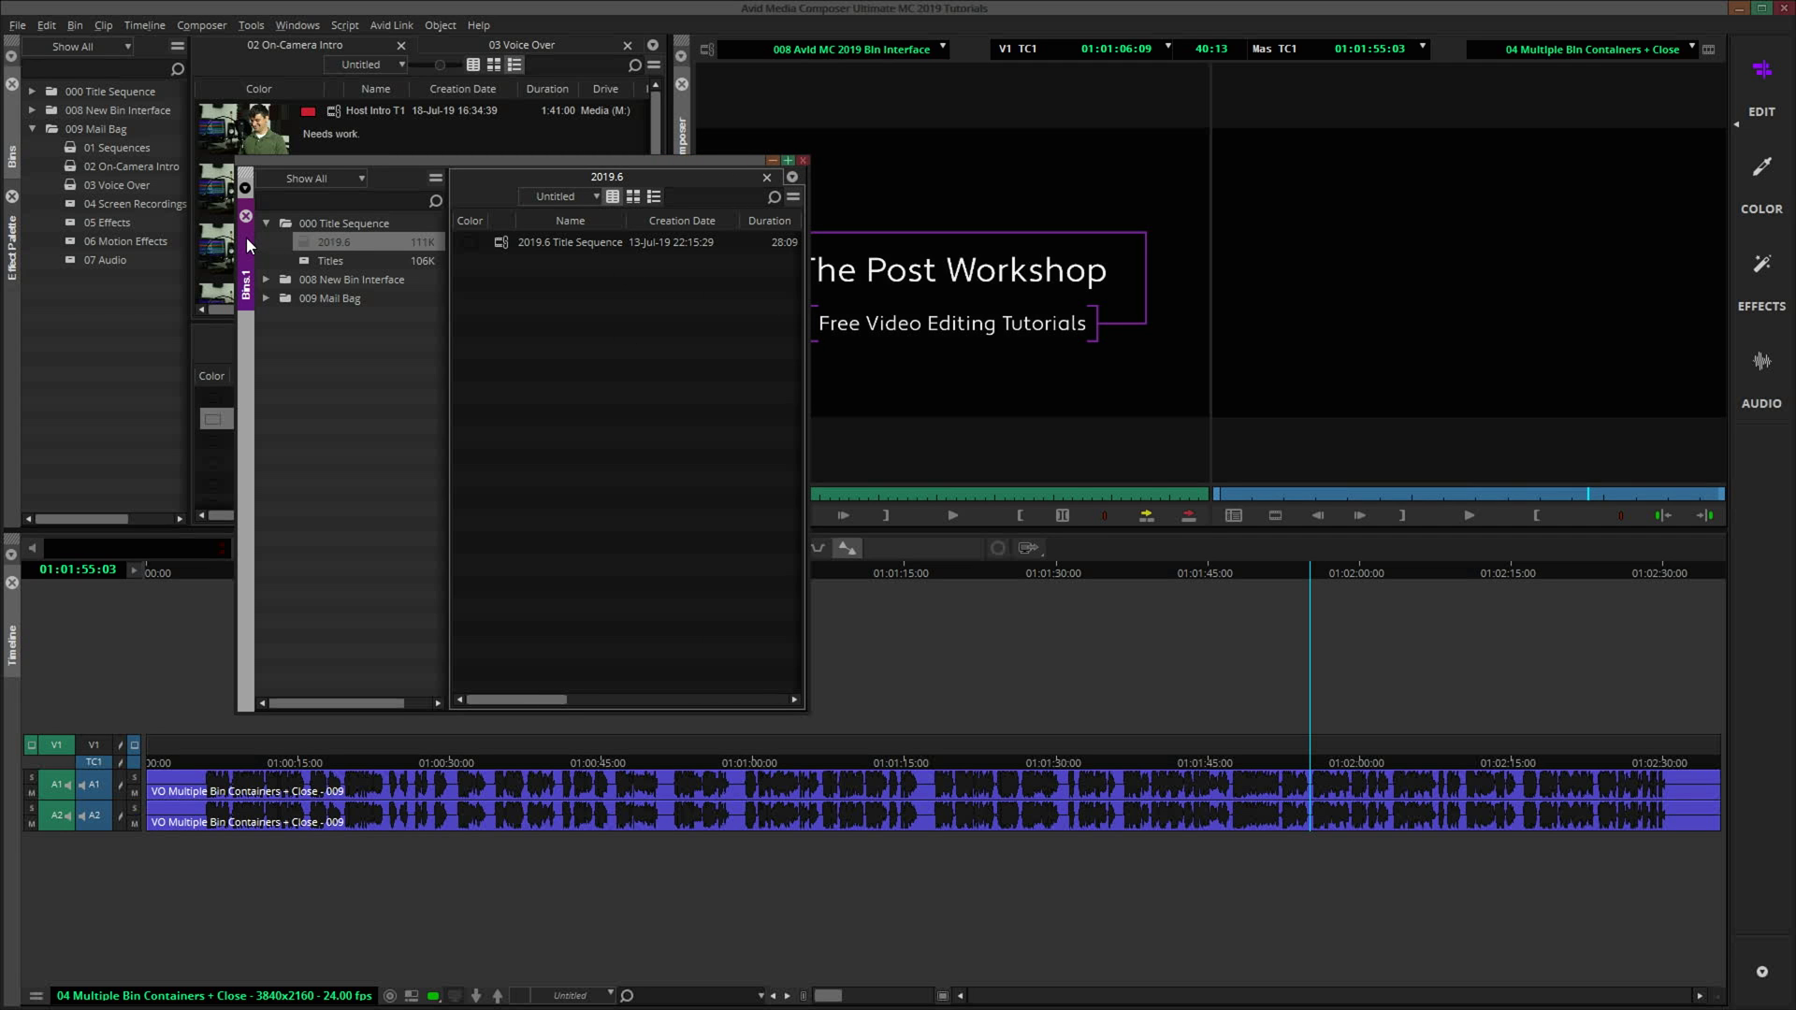
Dock the Bins.1 container in the left sidebar above Effect Palette, then reselect Bins
left_click_drag(248, 245, 12, 654)
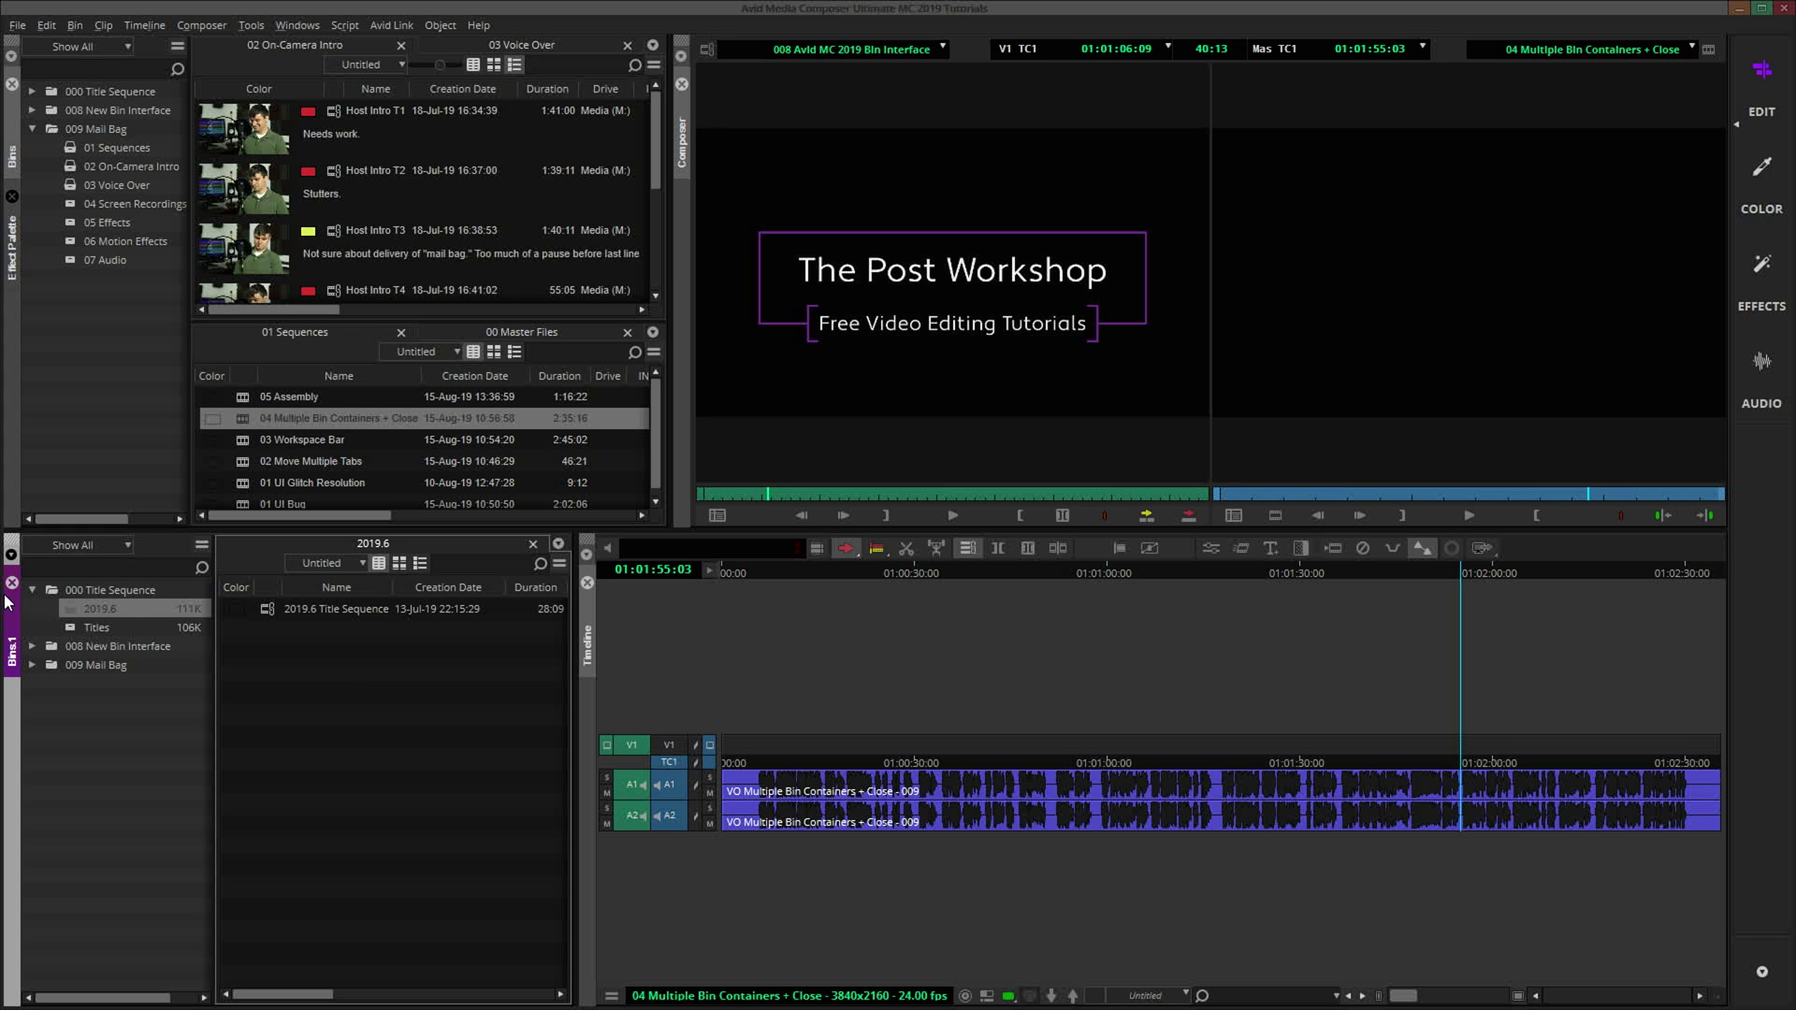
left_click_drag(12, 611, 15, 255)
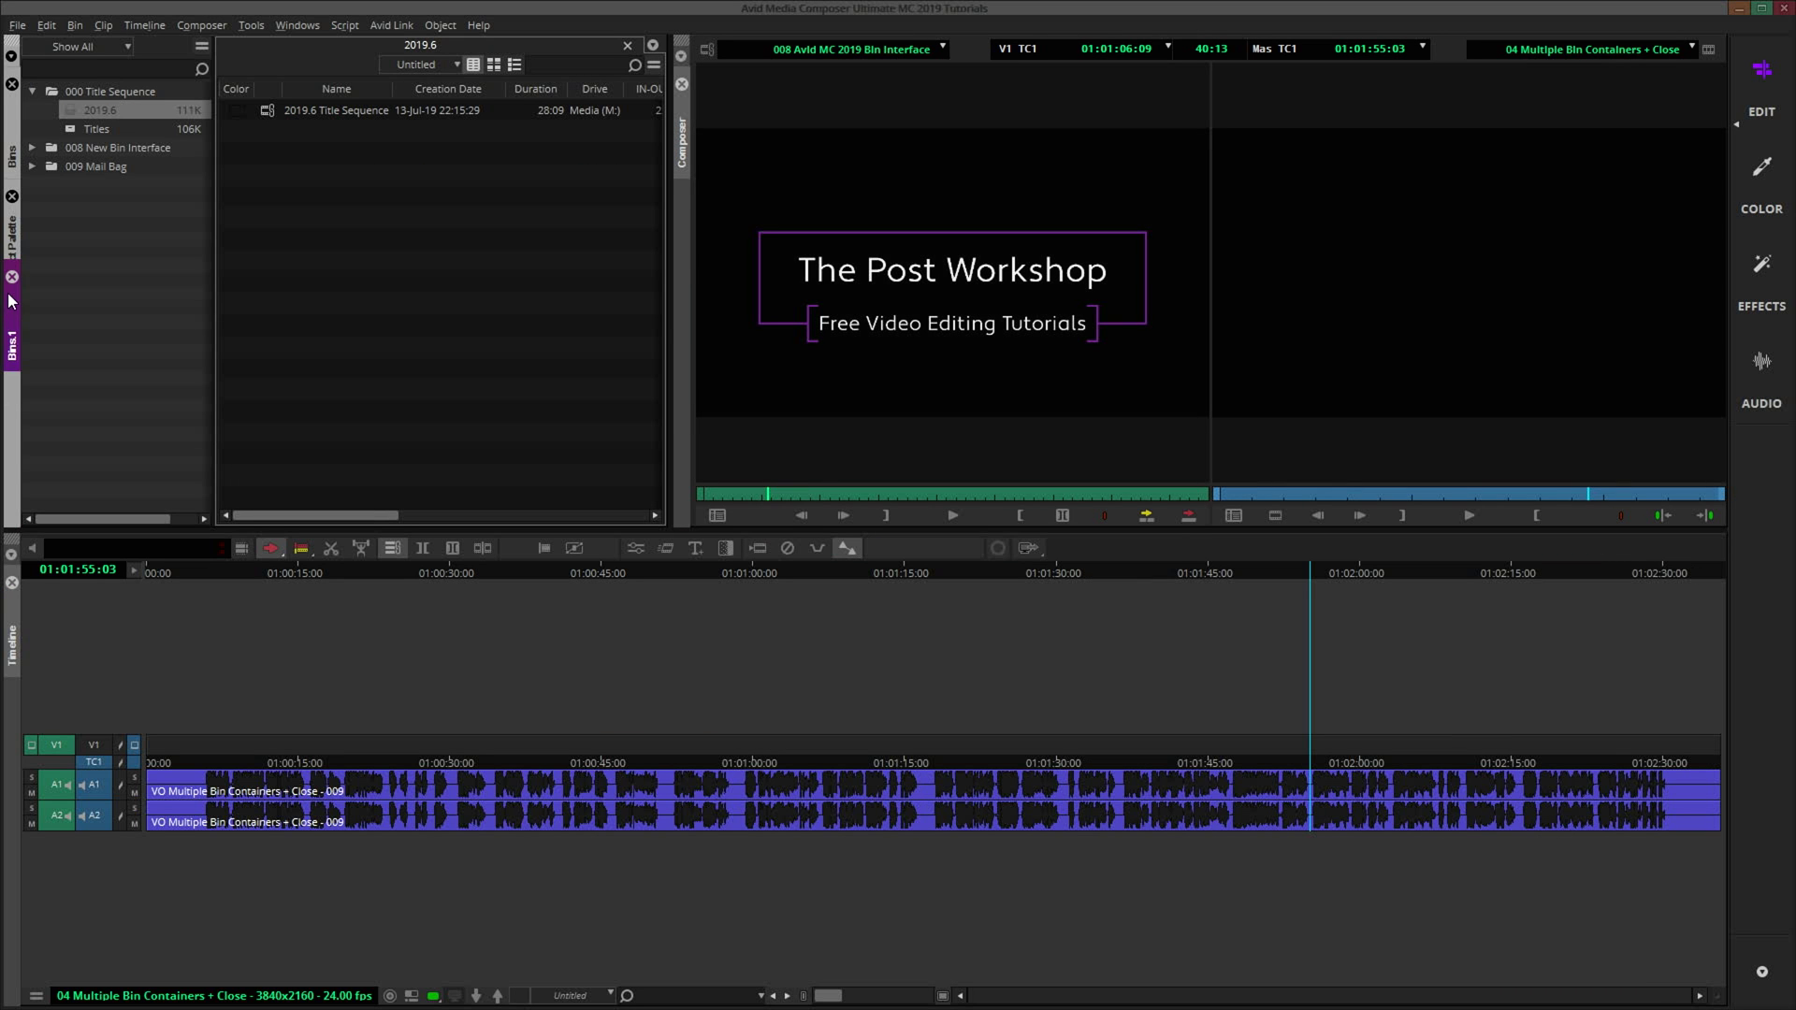
left_click_drag(12, 299, 15, 234)
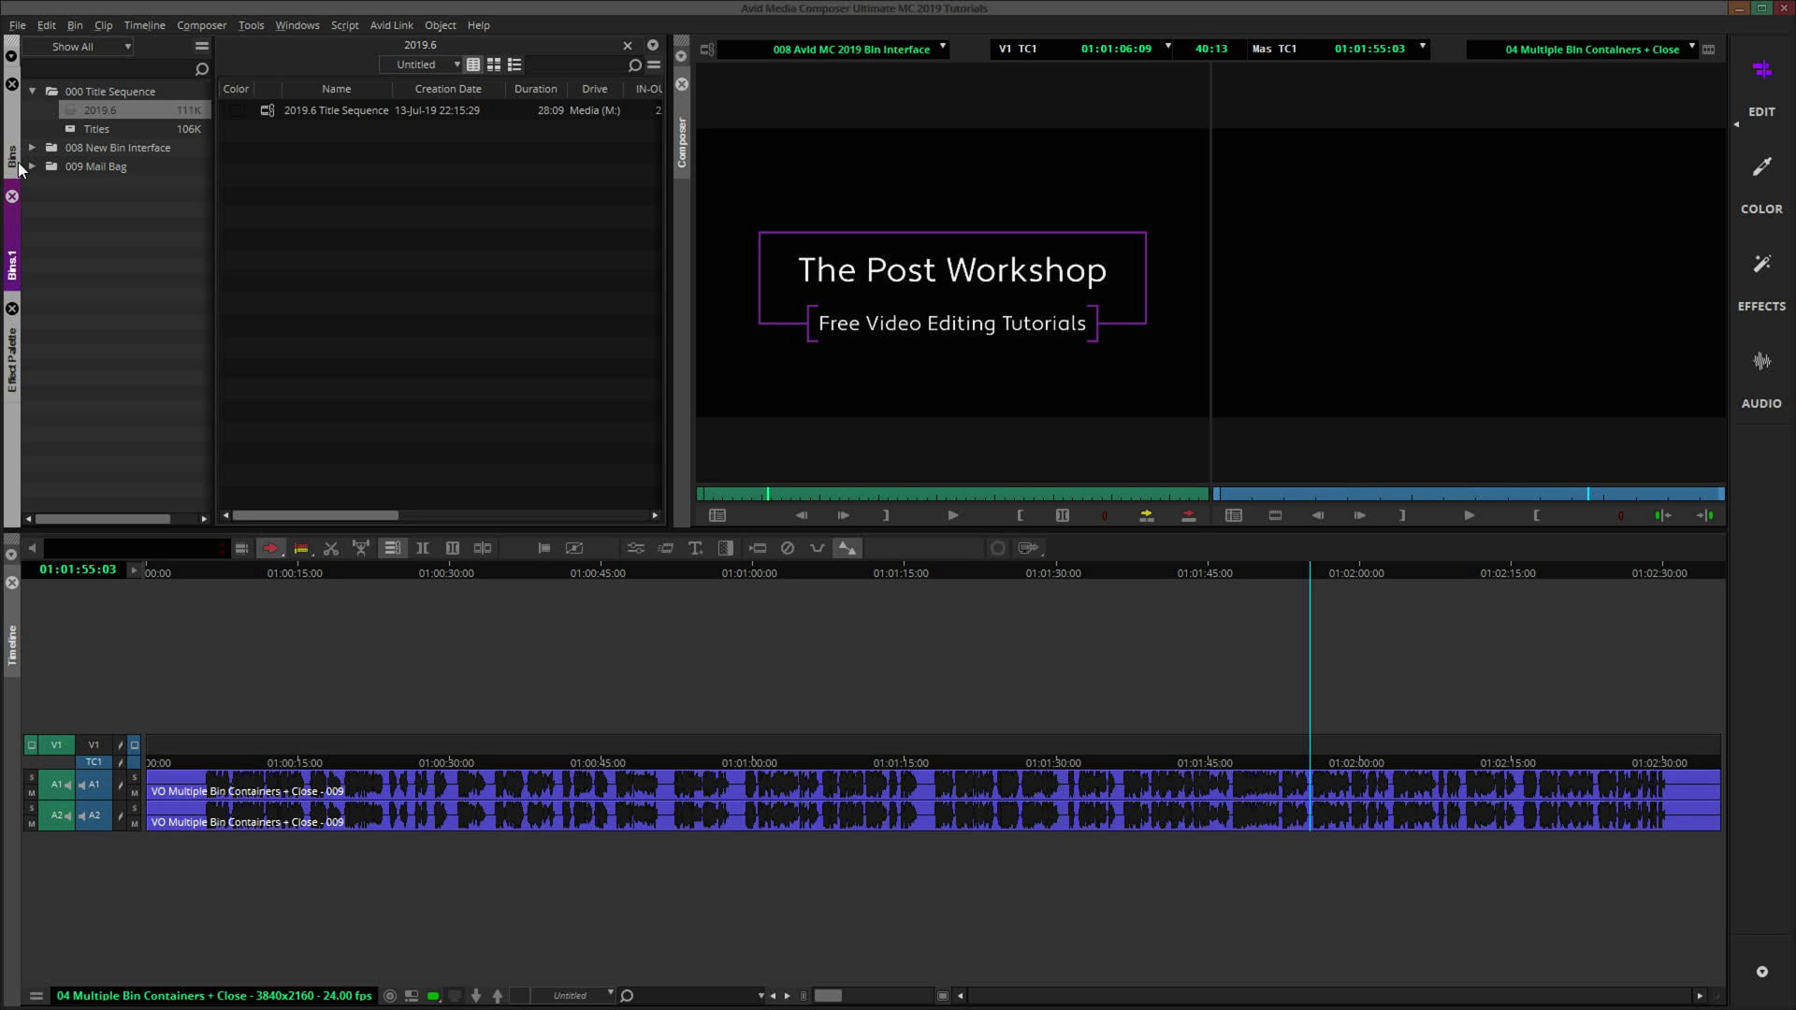
left_click(13, 140)
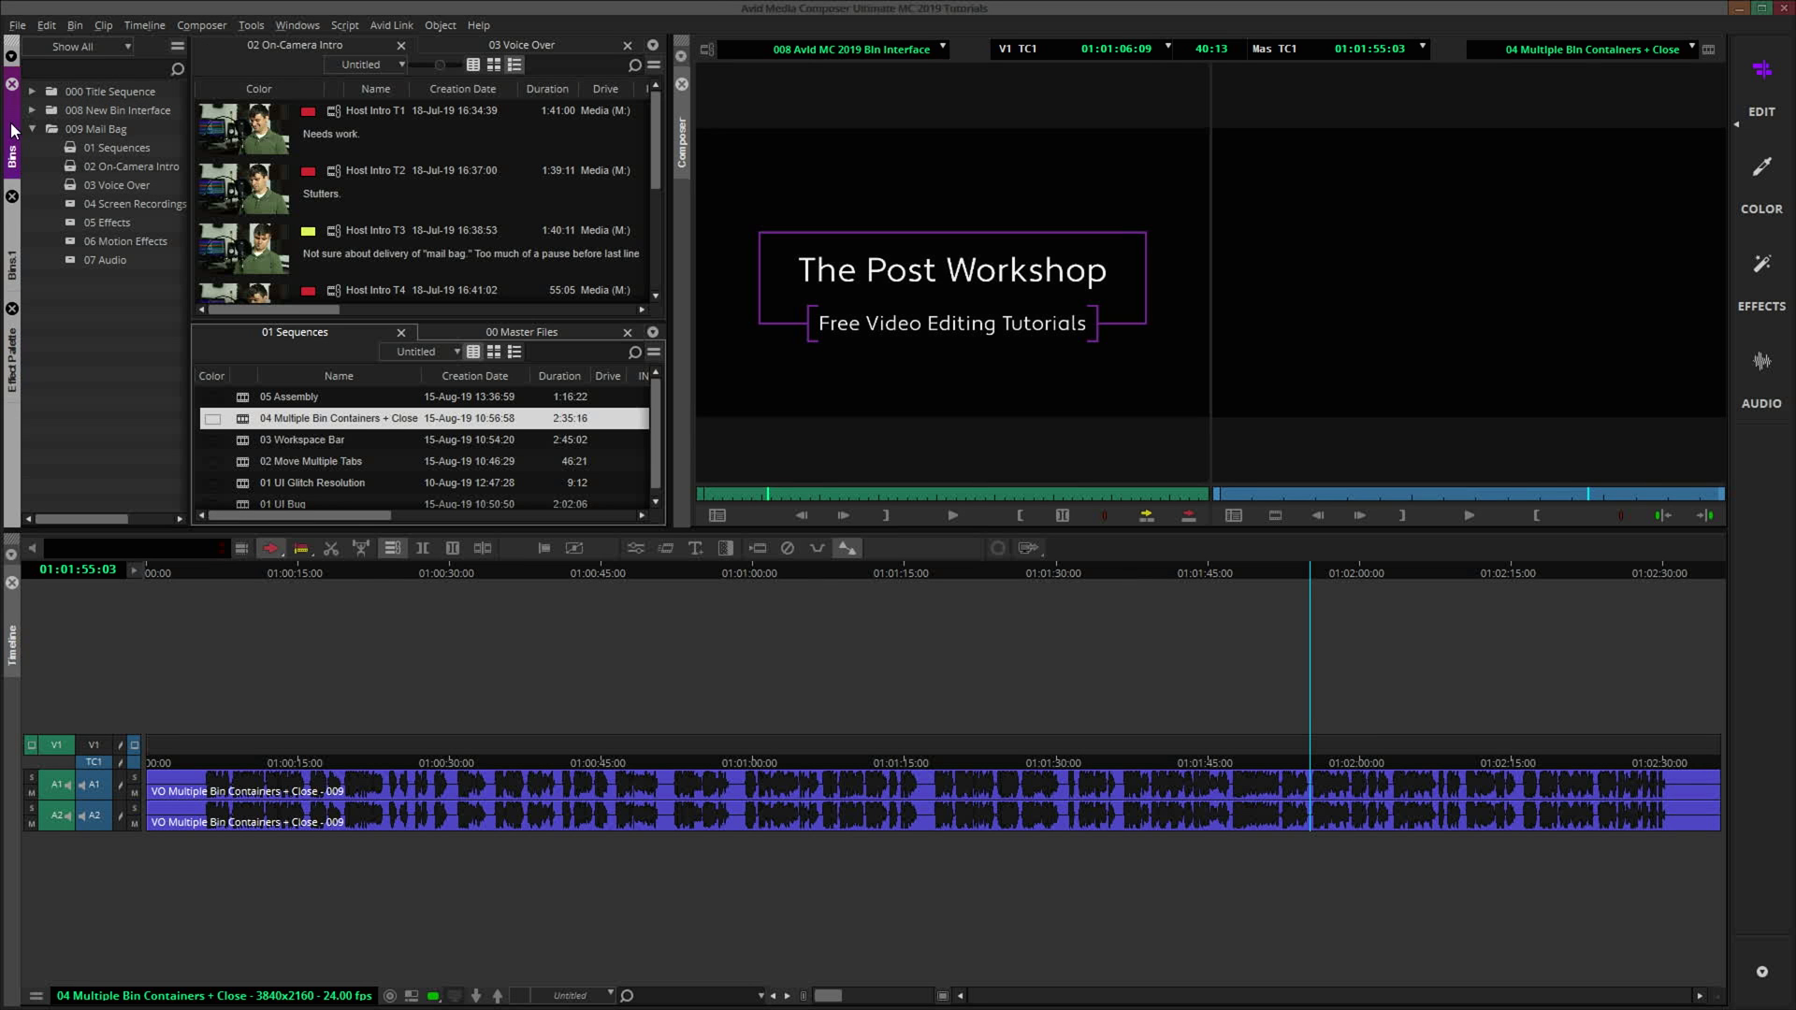
Rename the Bins.1 container to 'Title Seq' with Set Bin Container Name
left_click(13, 234)
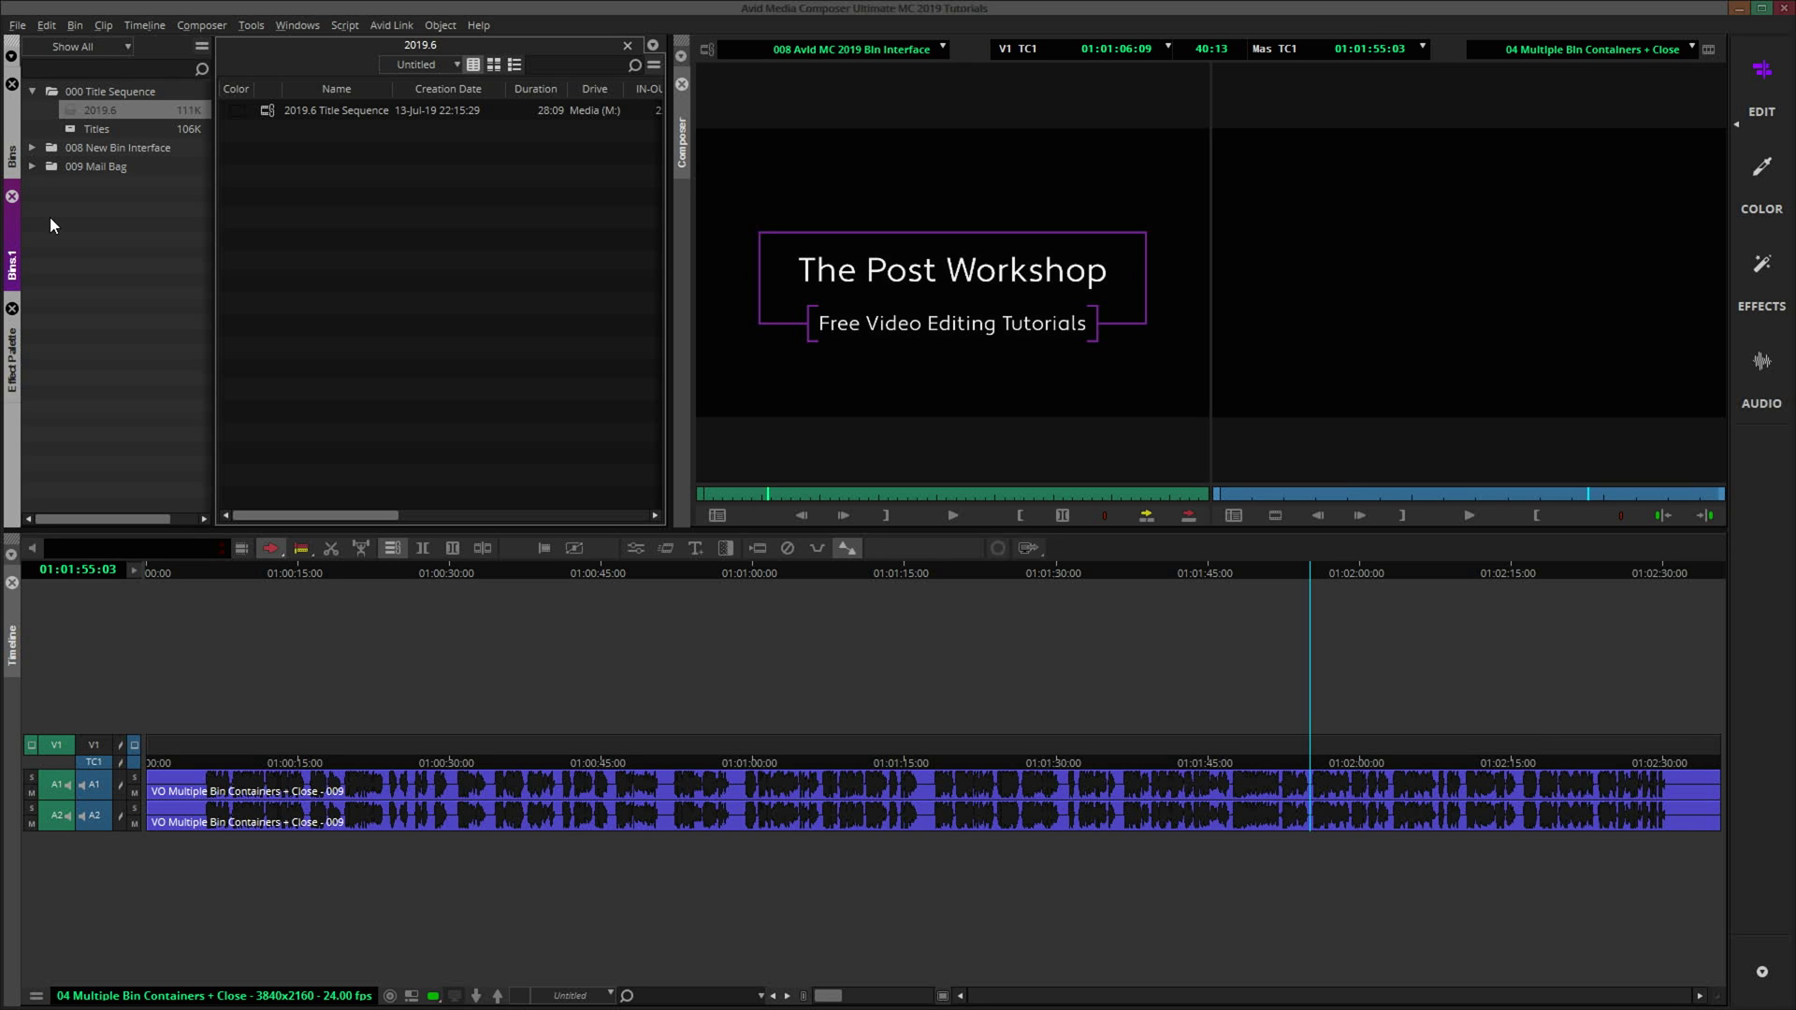
left_click(202, 48)
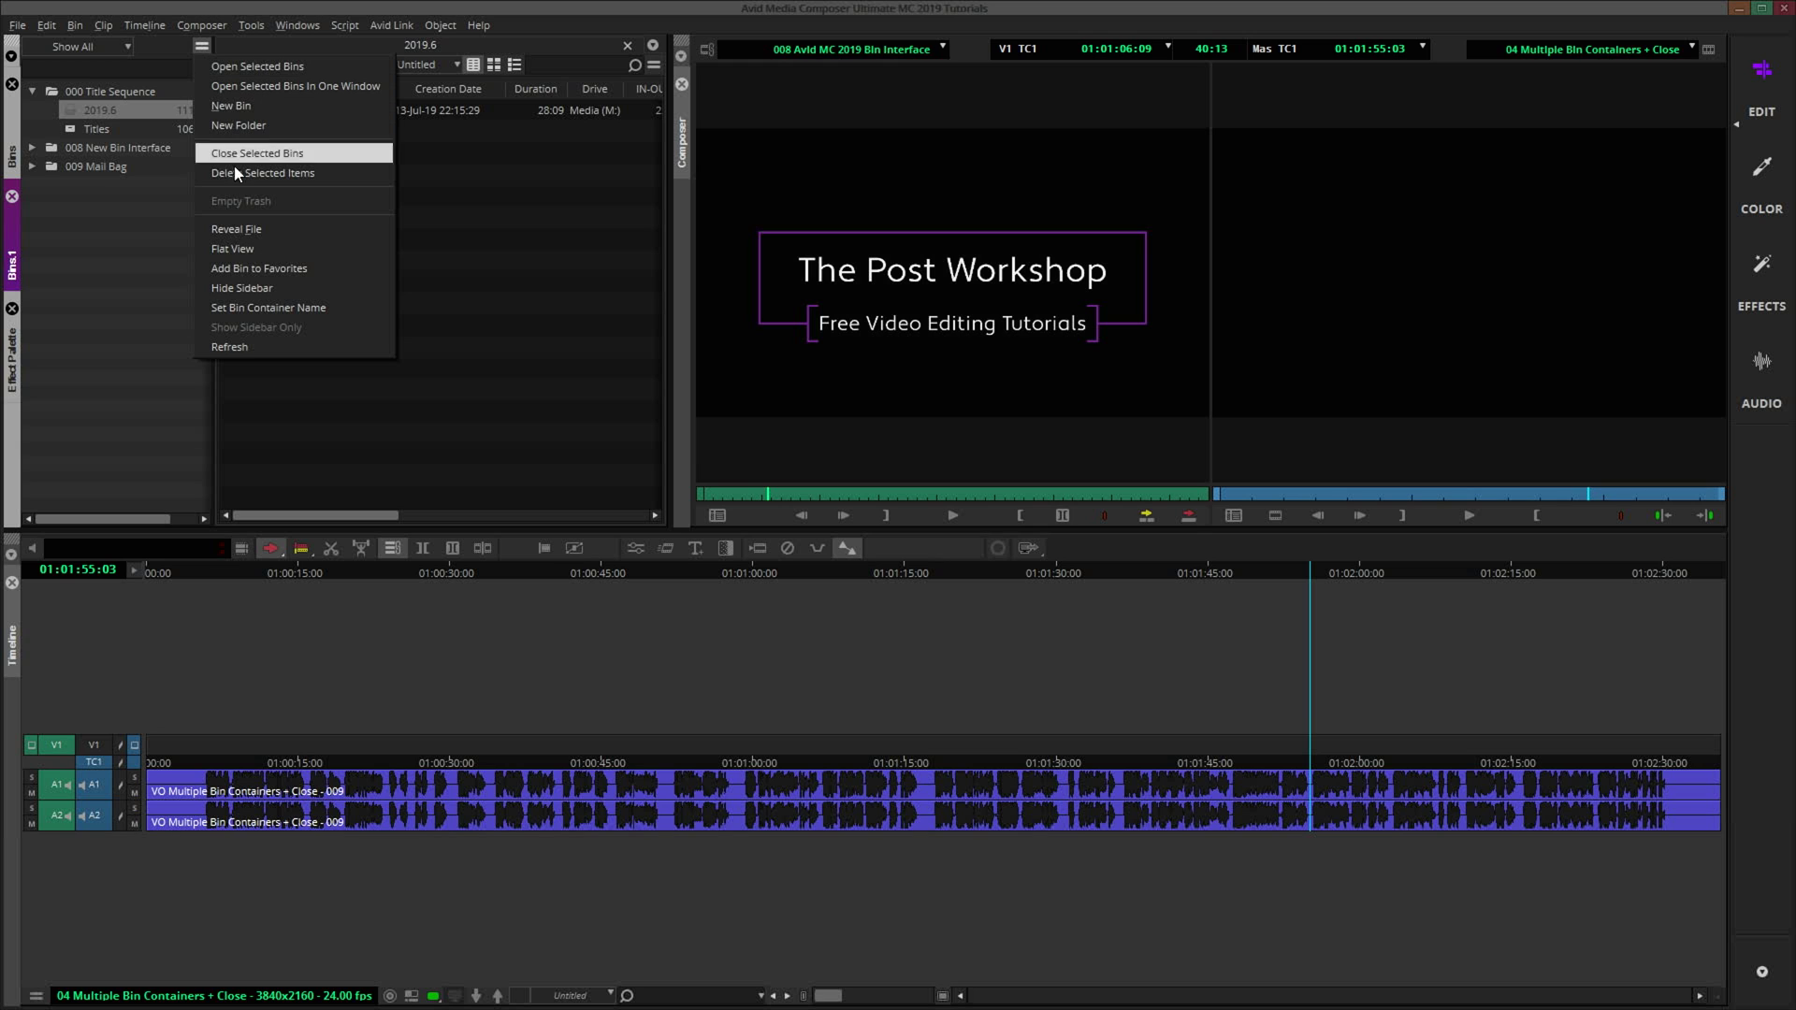
left_click(338, 308)
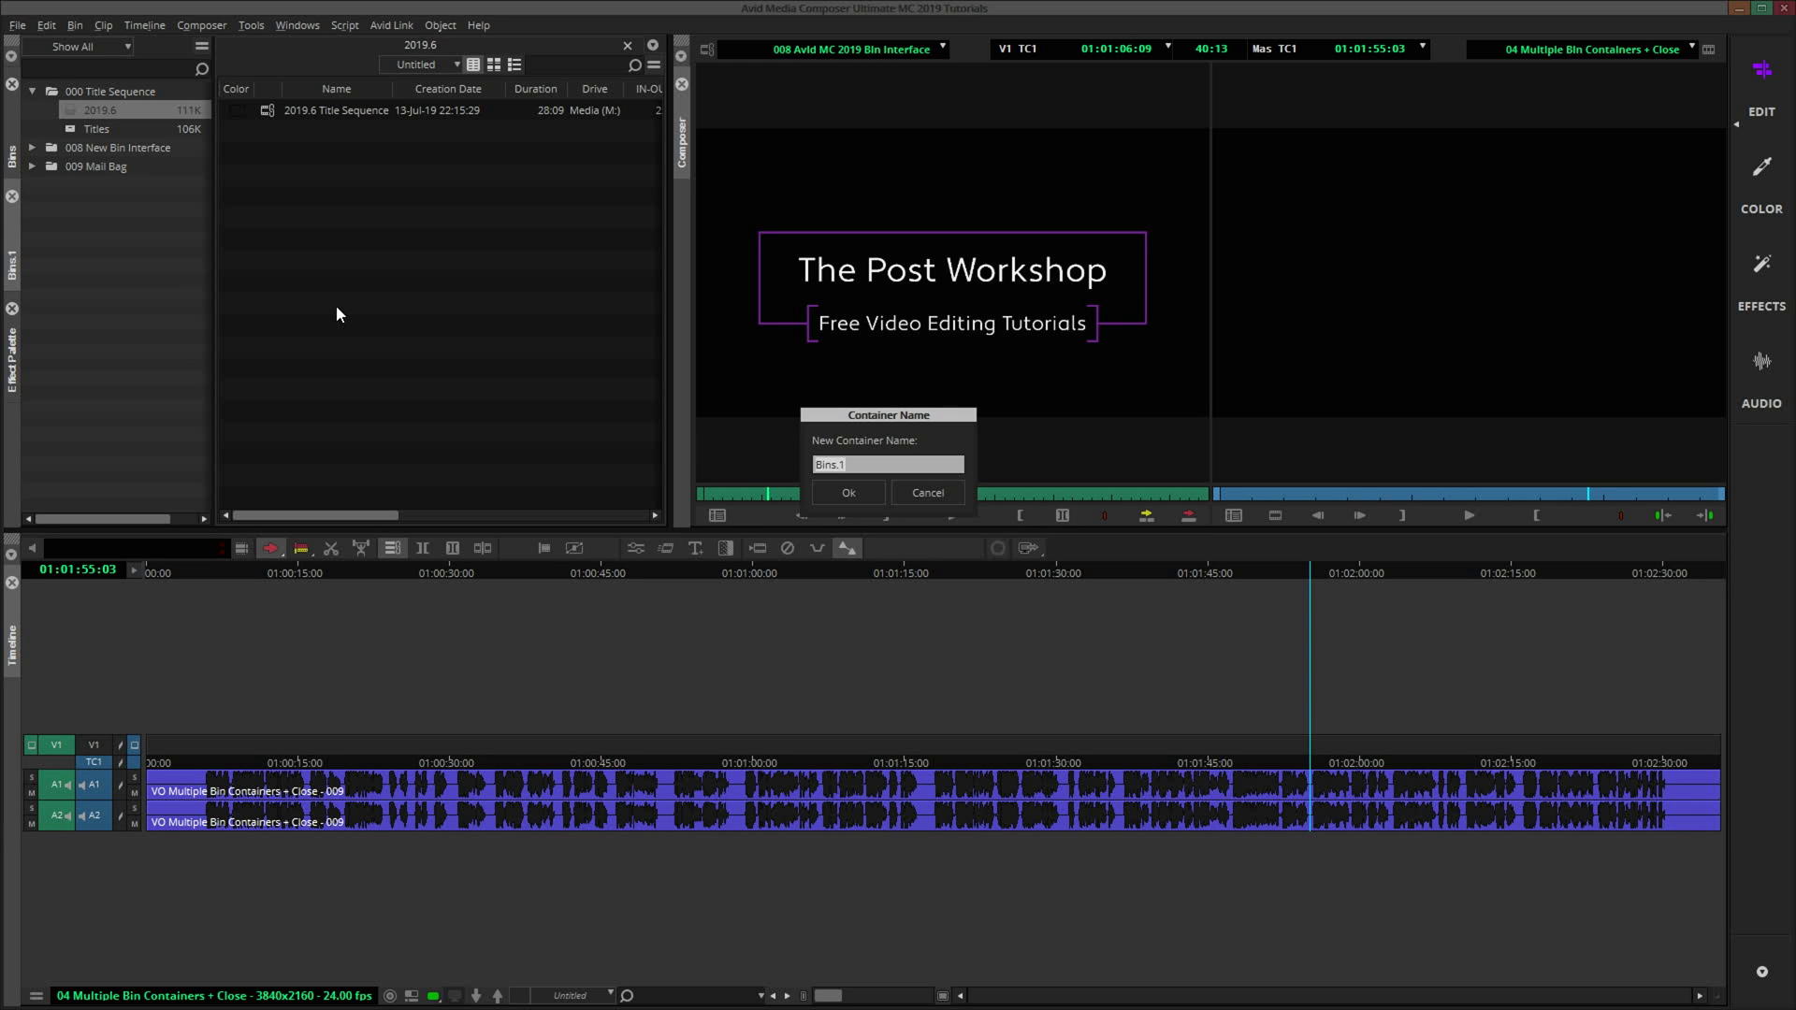
type("Title Seq.")
key("Tab")
key("Return")
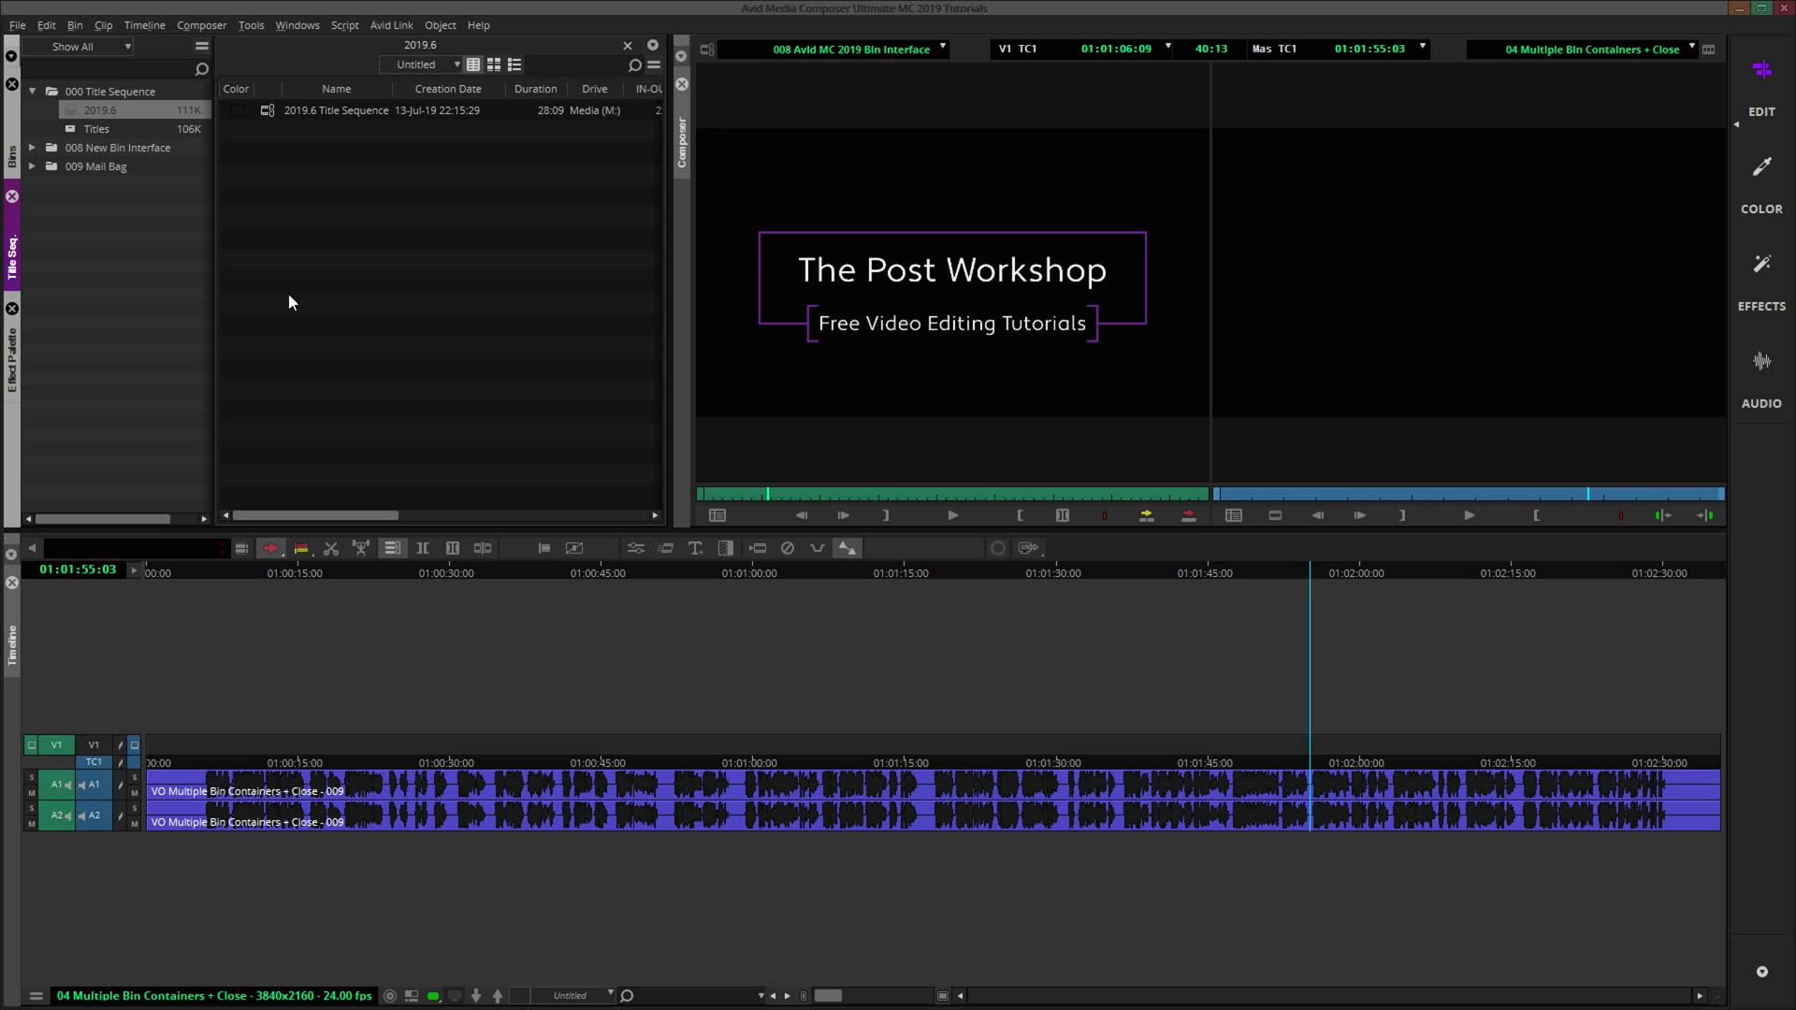
left_click(12, 134)
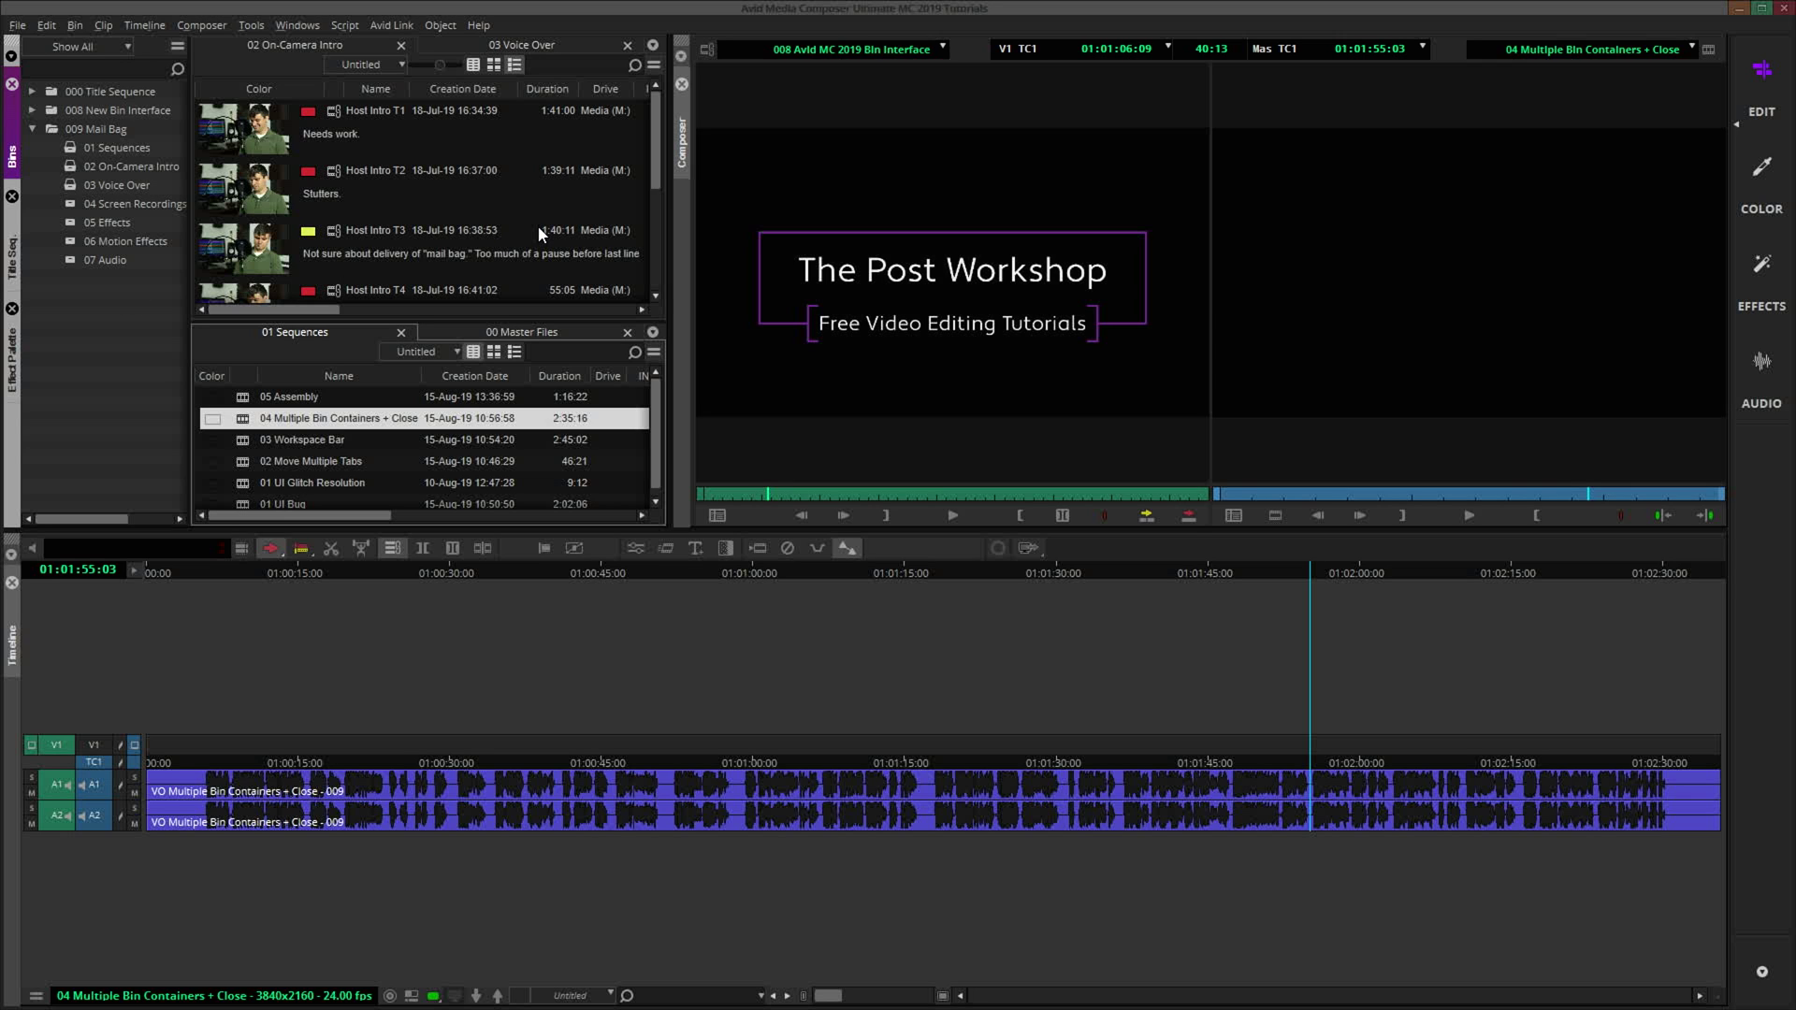
left_click_drag(652, 178, 652, 277)
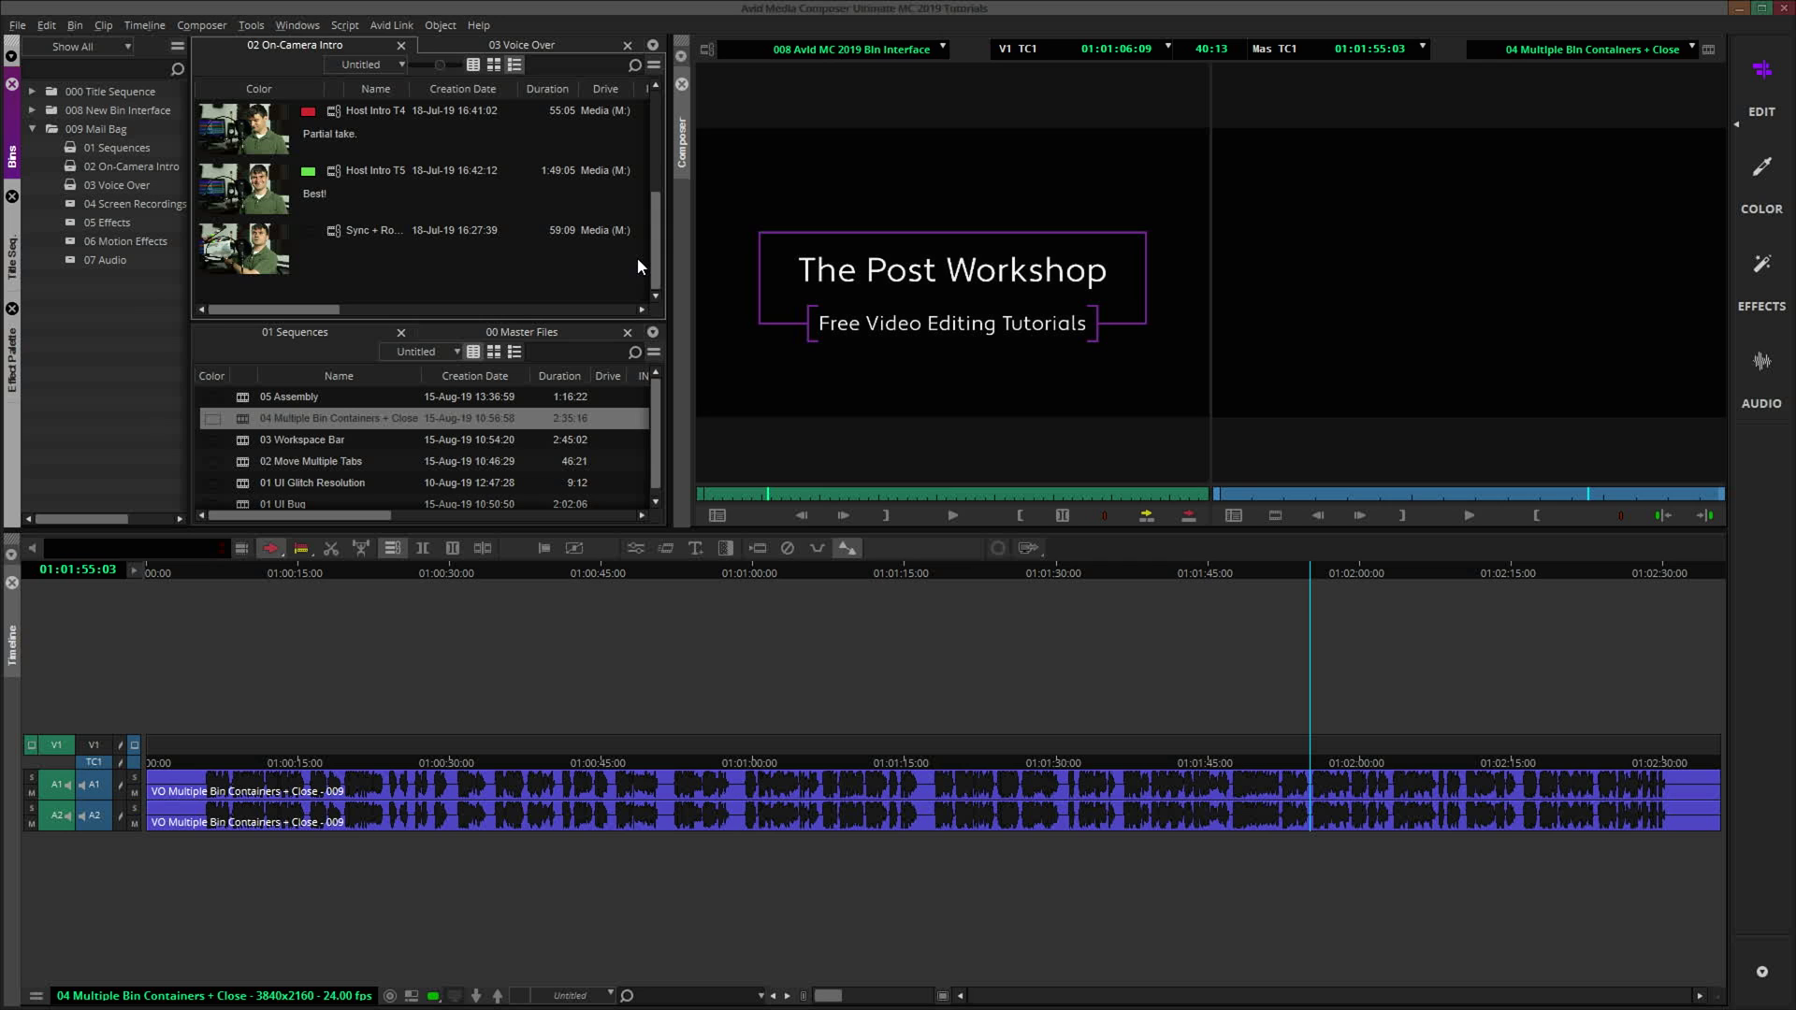